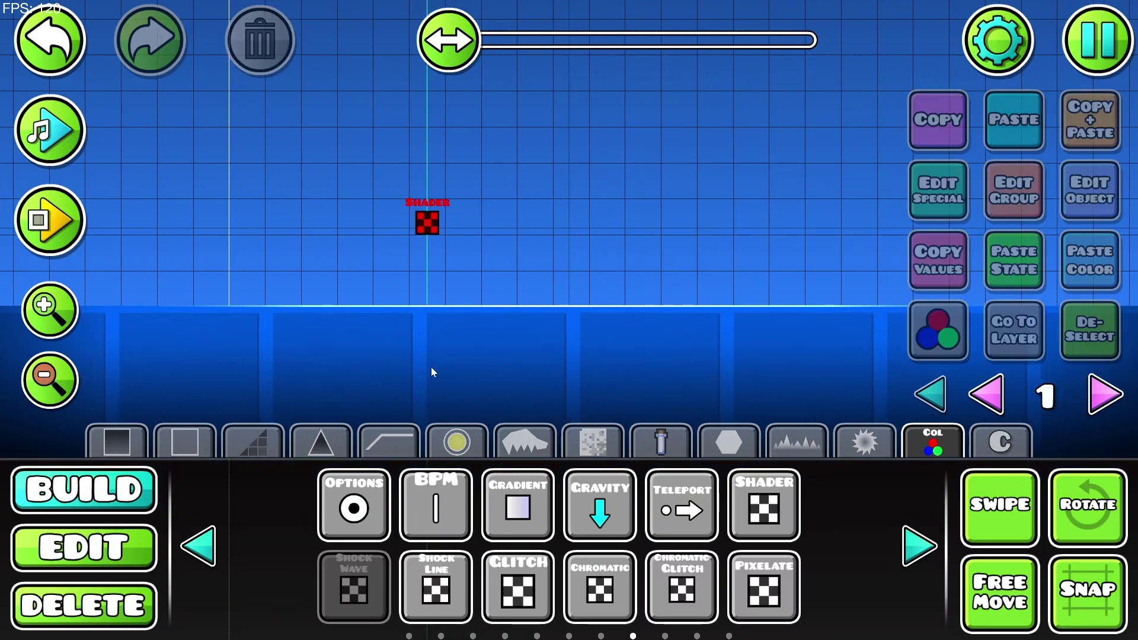
Place a Shock Line trigger right of the Shader trigger and inspect its setup options
left_click(435, 583)
left_click(616, 208)
left_click_drag(756, 234, 688, 240)
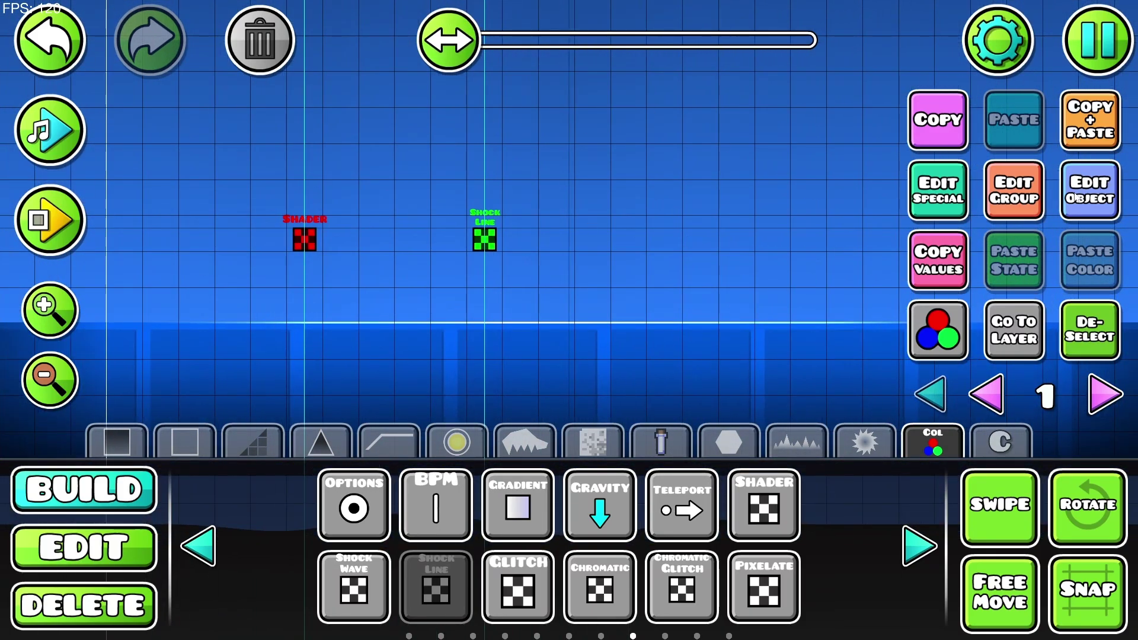
left_click(940, 191)
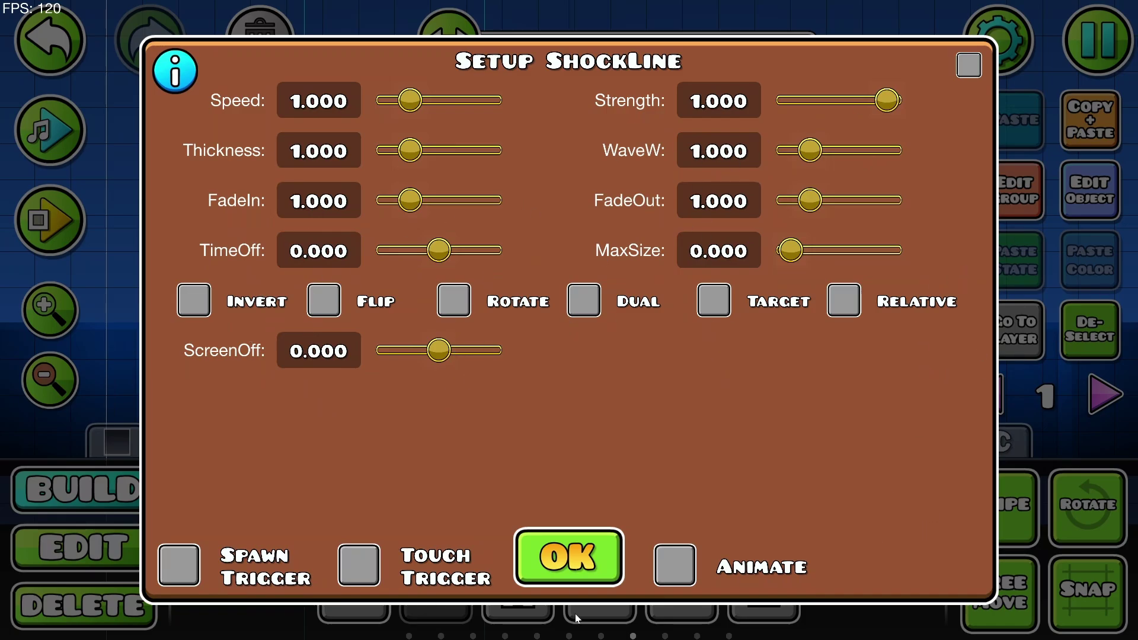
left_click(579, 570)
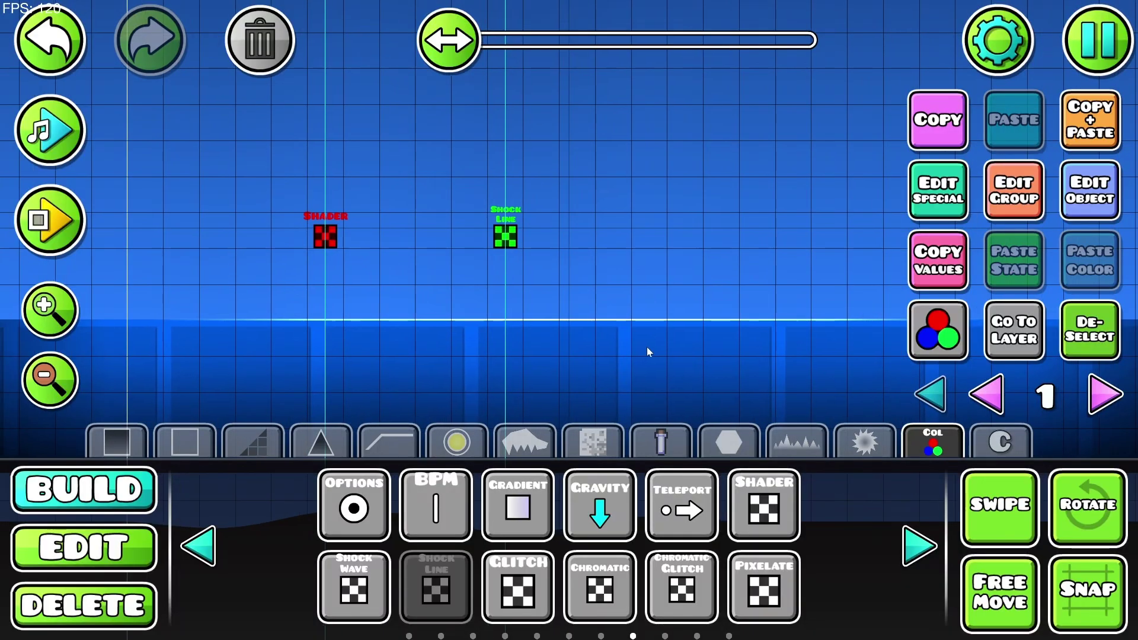
Replace the Shock Line trigger with a Glitch trigger right of the Shader trigger
left_click(265, 39)
left_click(514, 586)
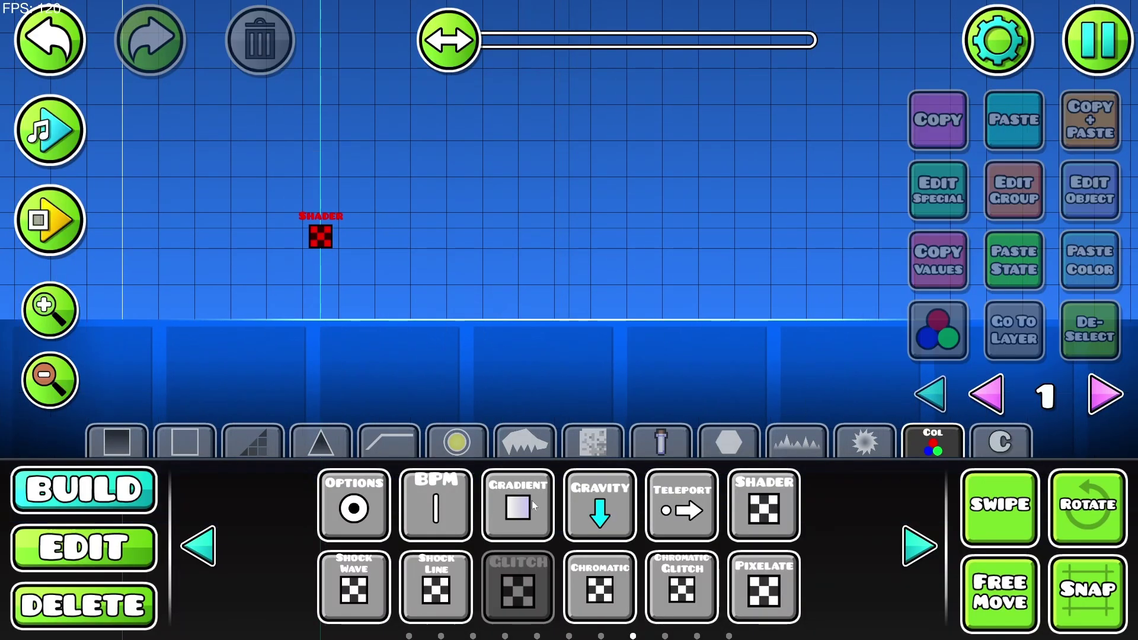
left_click(545, 189)
left_click_drag(709, 158, 489, 203)
left_click_drag(449, 282, 528, 133)
left_click_drag(693, 381, 537, 233)
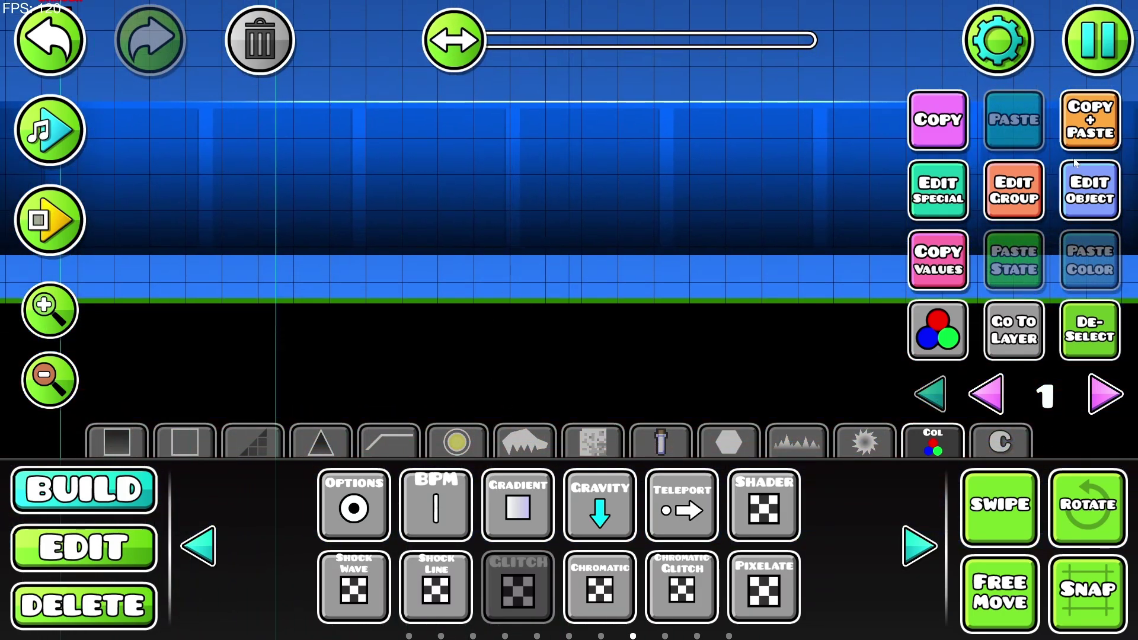
left_click_drag(290, 307, 393, 329)
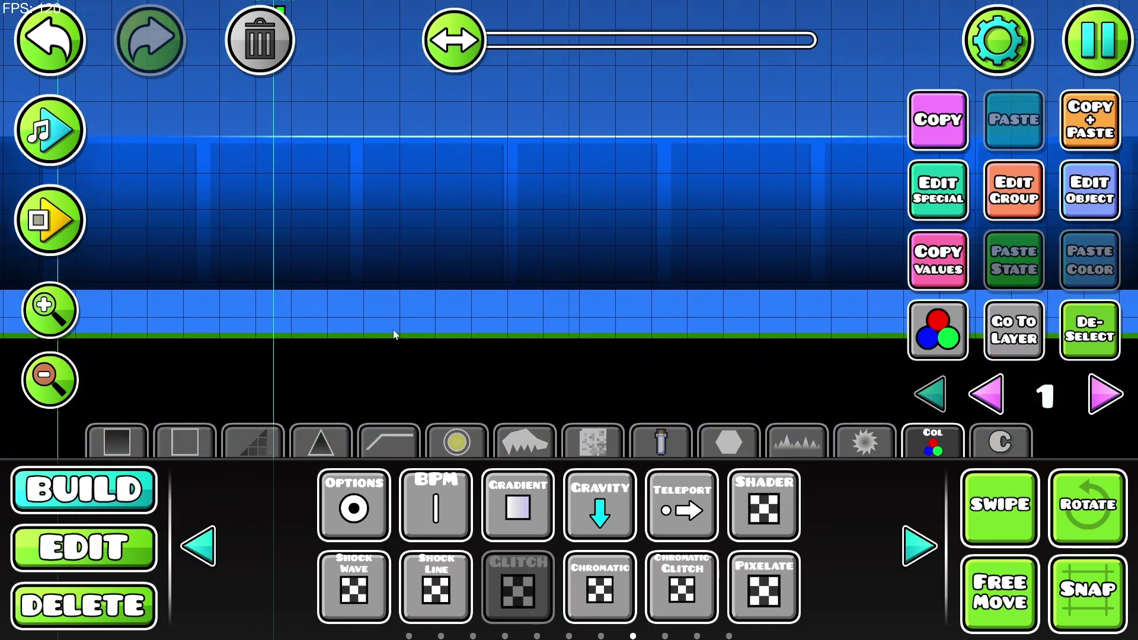
Set the Glitch trigger's FadeTime to 0.77, Strength to 0.18, and SliceHeight, MaxSliceXOff, MaxColXOff and MaxColYOff to 0.30
left_click(1066, 210)
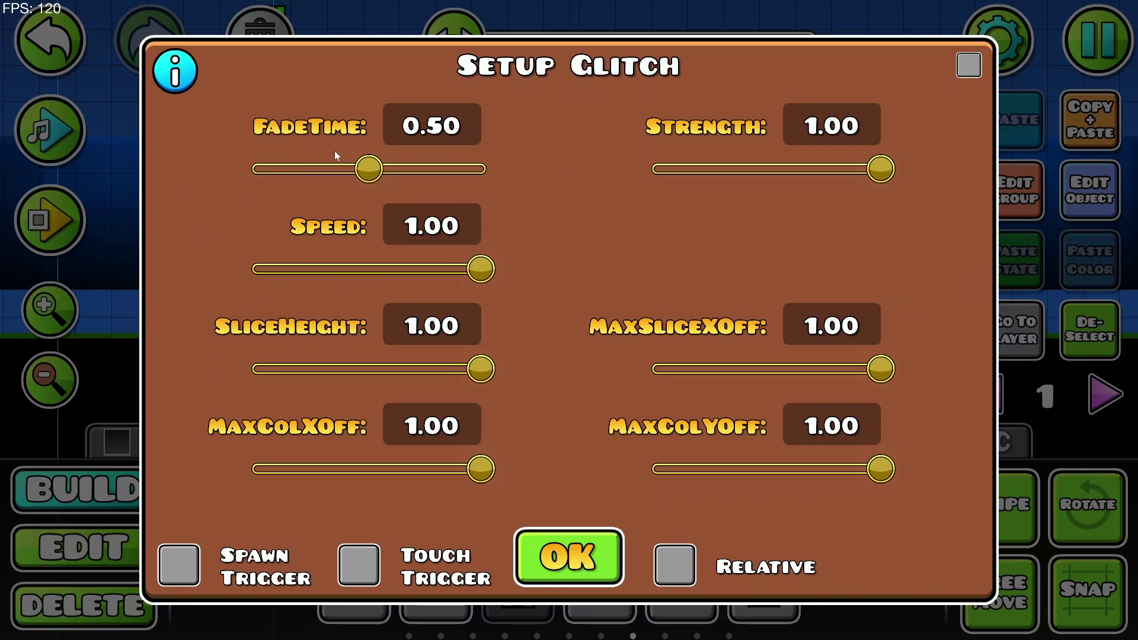
left_click_drag(381, 173, 442, 173)
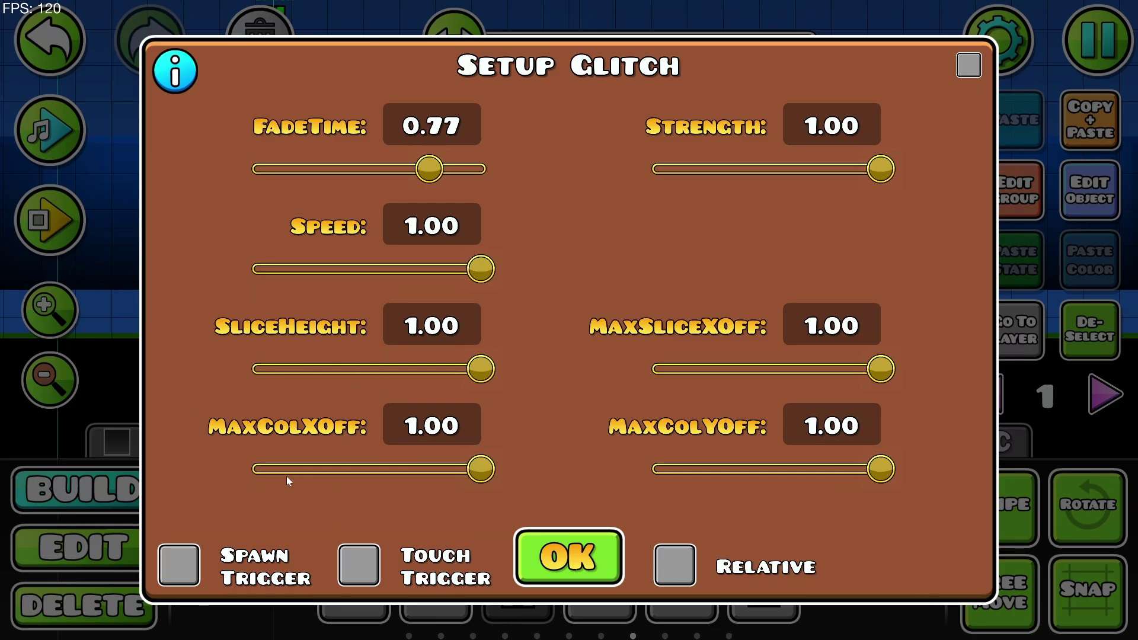
left_click_drag(479, 476, 365, 473)
left_click_drag(882, 472, 723, 471)
left_click_drag(880, 385, 722, 391)
left_click_drag(479, 369, 315, 389)
left_click_drag(366, 469, 323, 478)
left_click_drag(905, 170, 711, 172)
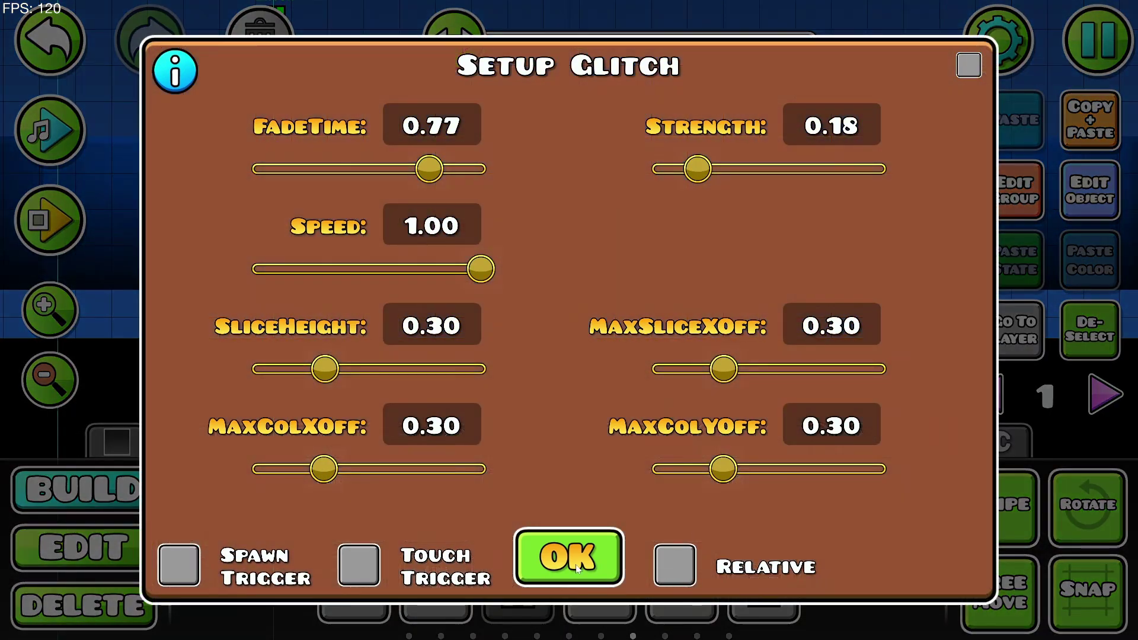
key("Escape")
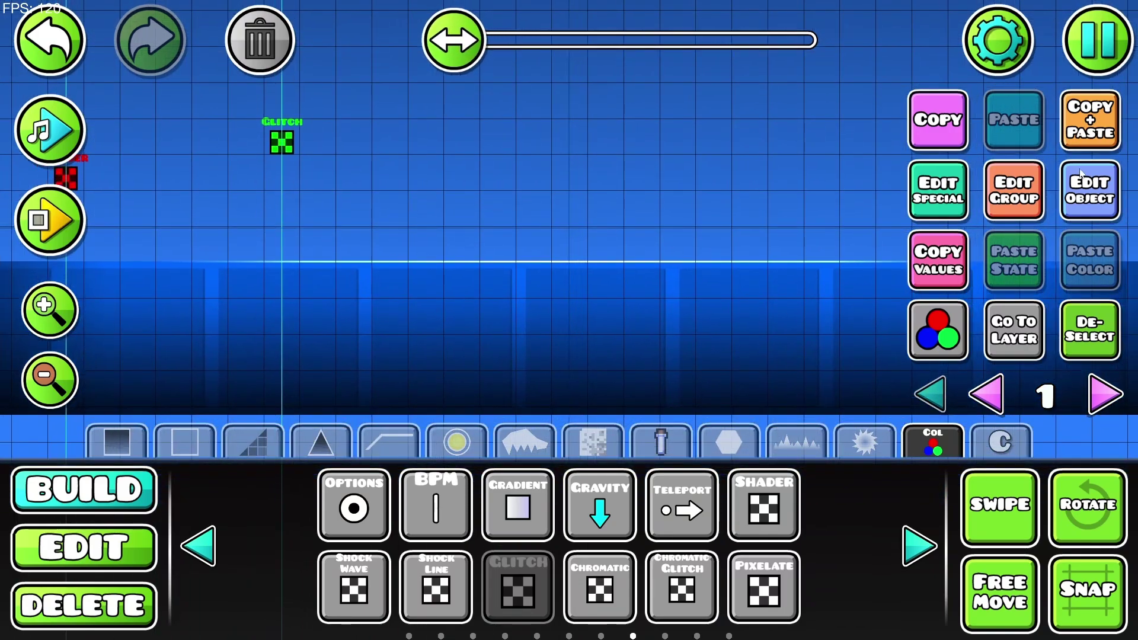
Raise the Glitch trigger's SliceHeight, MaxSliceXOff and MaxColXOff to their maximum and increase its MaxColYOff
left_click(1089, 186)
left_click_drag(721, 478, 853, 471)
left_click_drag(324, 469, 788, 426)
left_click_drag(324, 368, 972, 372)
left_click_drag(724, 369, 881, 369)
left_click(568, 557)
Replace the Glitch trigger with a Chromatic trigger right of the Shader trigger
left_click_drag(722, 4, 407, 288)
left_click_drag(600, 276, 832, 285)
left_click_drag(267, 206, 840, 315)
left_click_drag(592, 290, 161, 391)
left_click(278, 45)
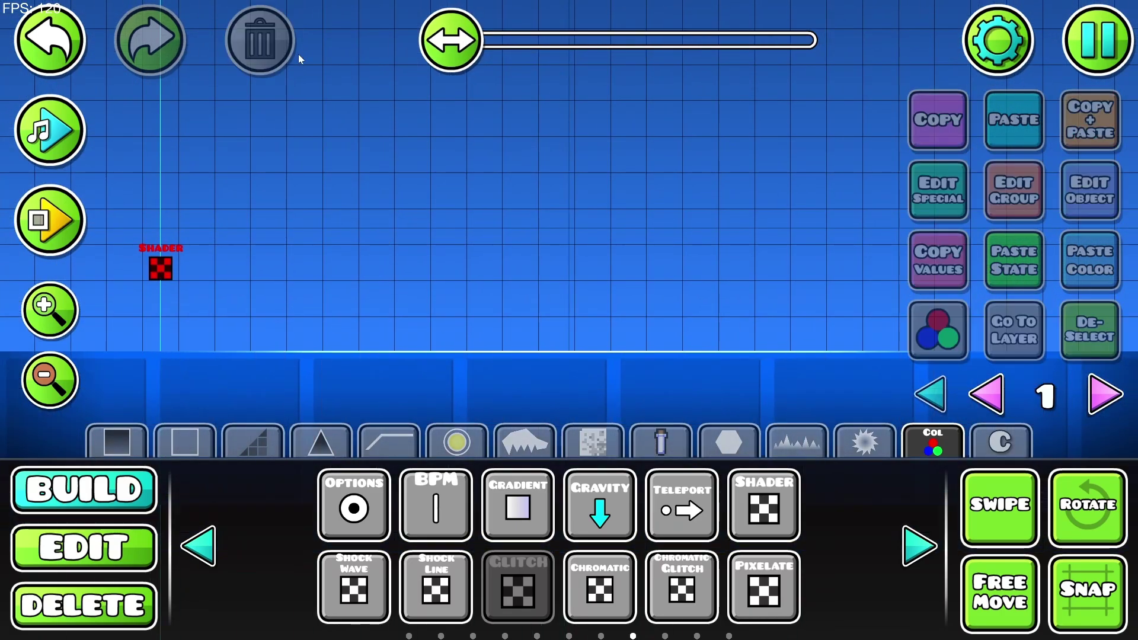
left_click(599, 586)
left_click(444, 193)
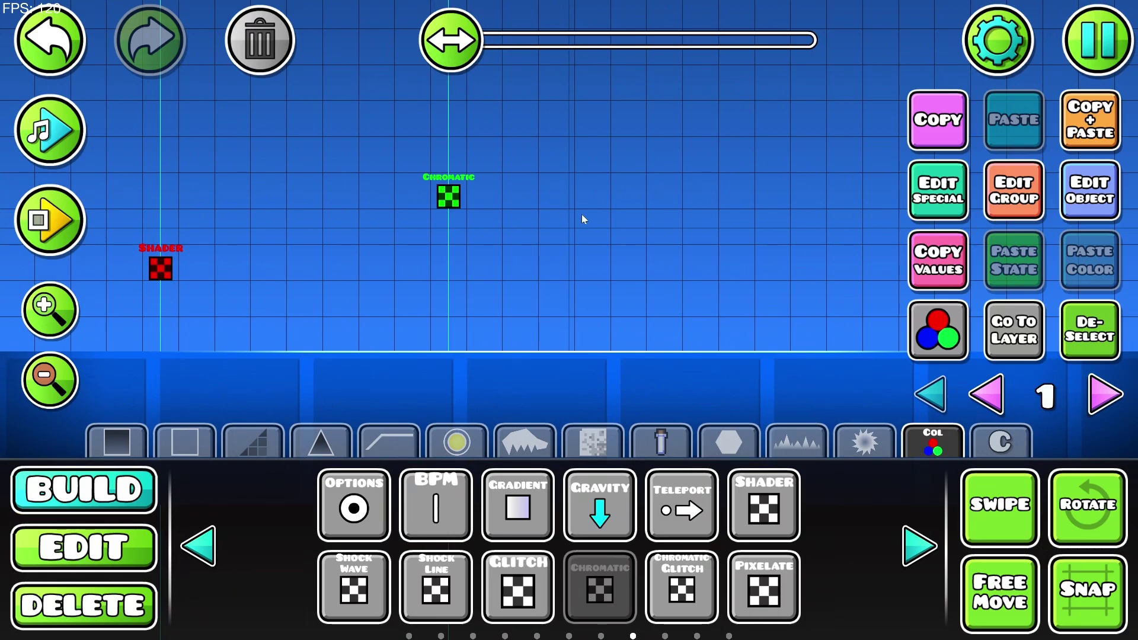
Set the Chromatic trigger's TargetX to 4.27, TargetY to 5.00, FadeTime to 0.76 and easing to Ease In Out
left_click(1089, 196)
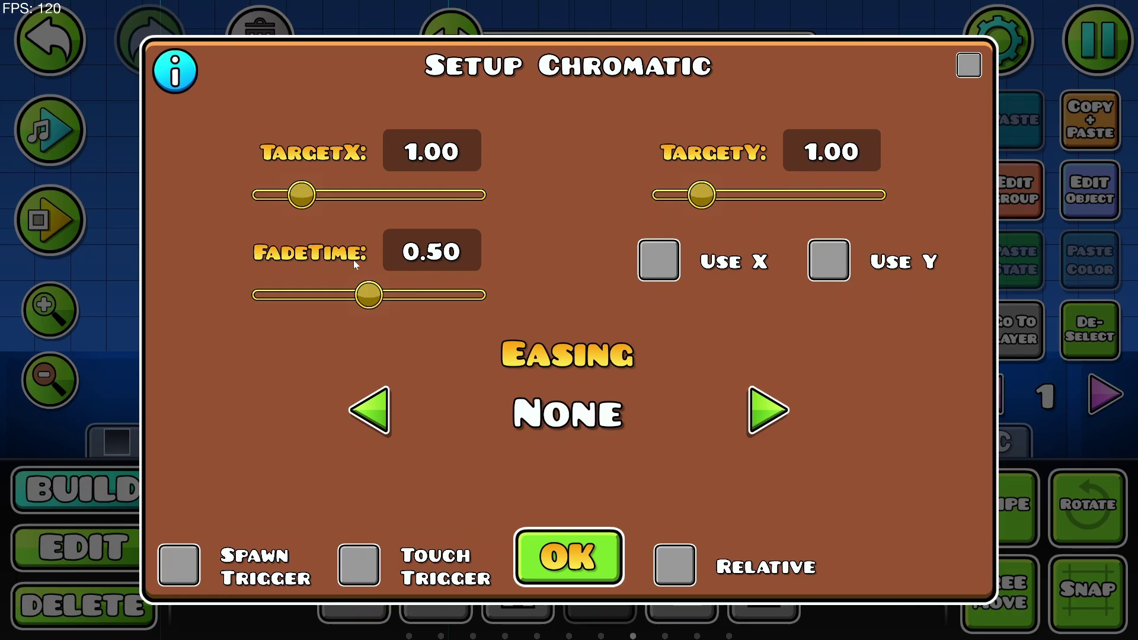
left_click_drag(302, 195, 448, 195)
left_click_drag(701, 195, 952, 204)
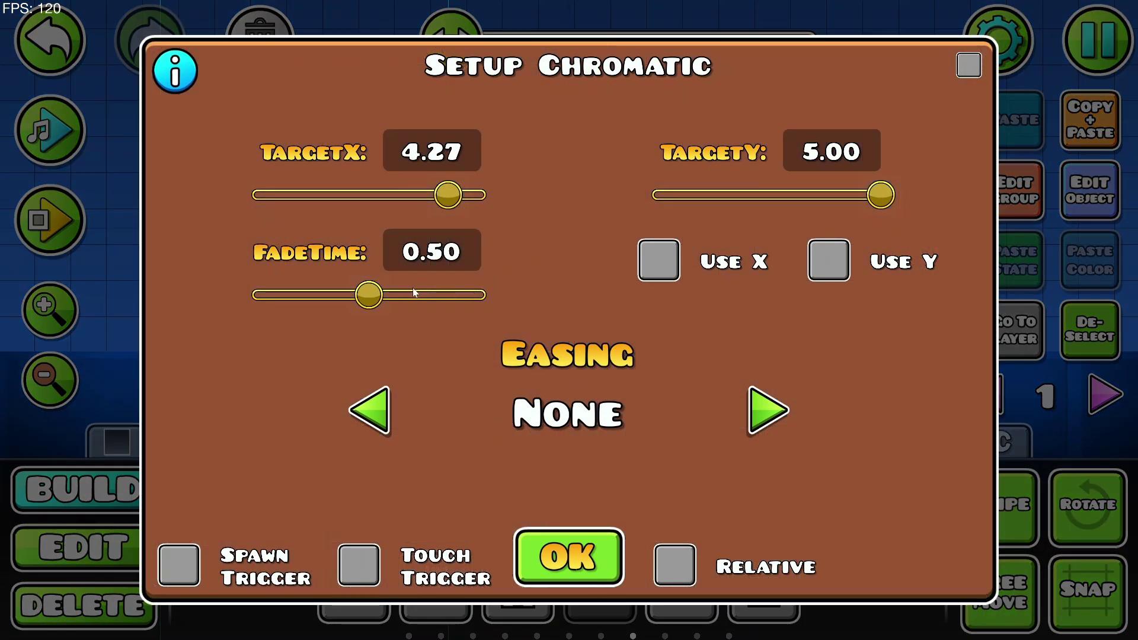
left_click_drag(372, 293, 427, 295)
left_click(768, 410)
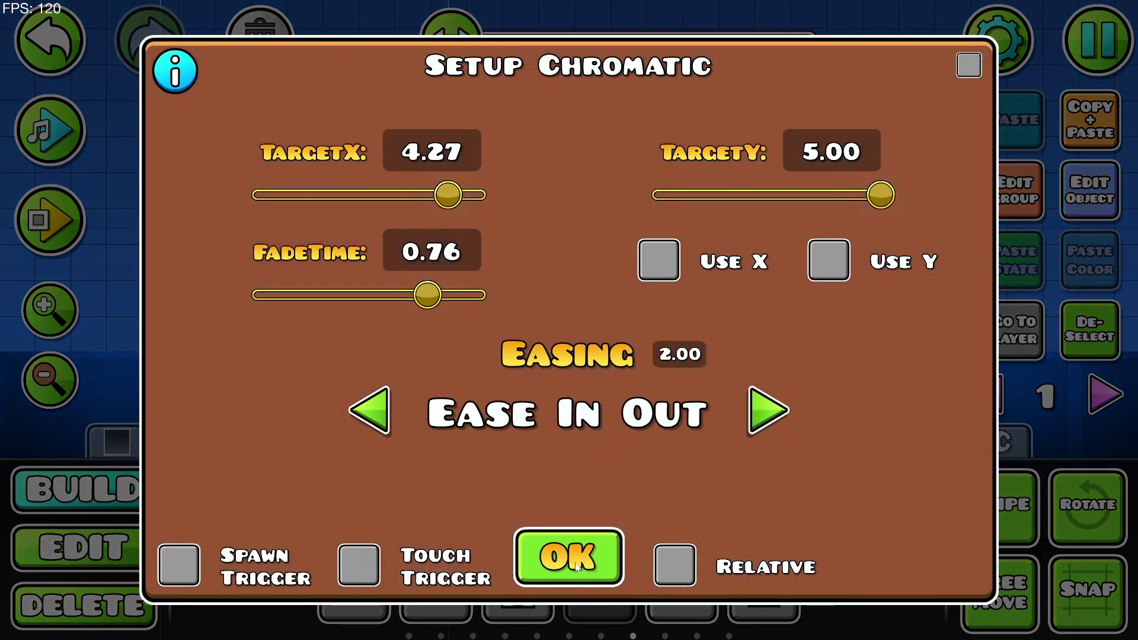
left_click(567, 557)
Delete the Shader trigger
left_click_drag(605, 332, 715, 321)
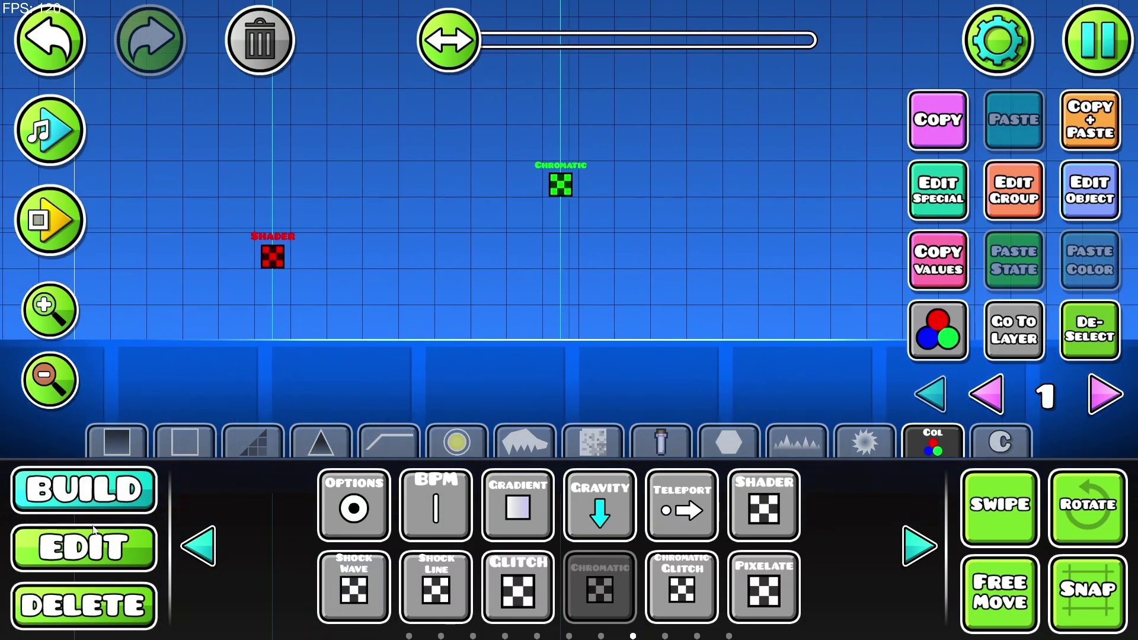
left_click(96, 613)
left_click(274, 247)
Build two five-block-wide arches on the ground right of the Chromatic trigger, two and three blocks high
left_click_drag(565, 329, 308, 374)
left_click(83, 489)
left_click(117, 442)
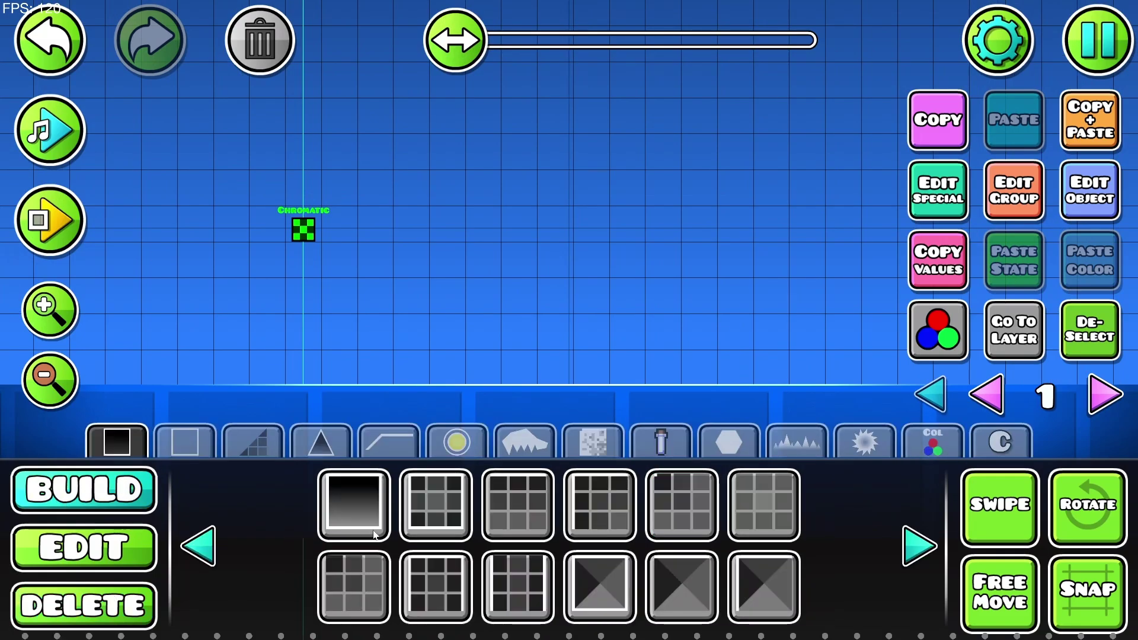
left_click(354, 504)
left_click(482, 367)
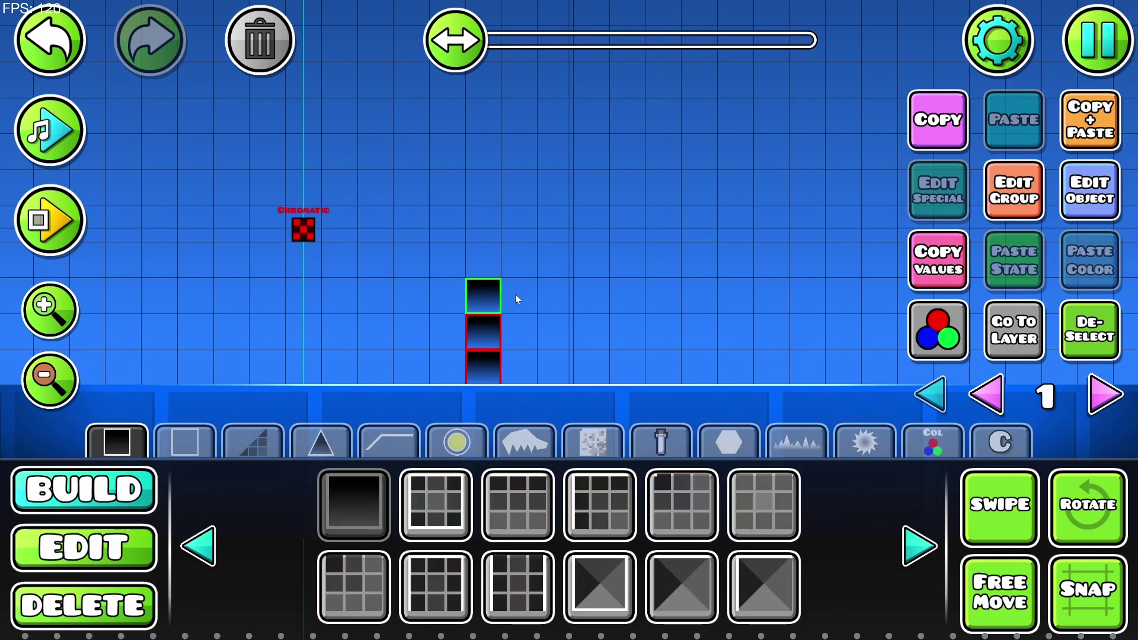
left_click(636, 308)
left_click(635, 333)
left_click(621, 363)
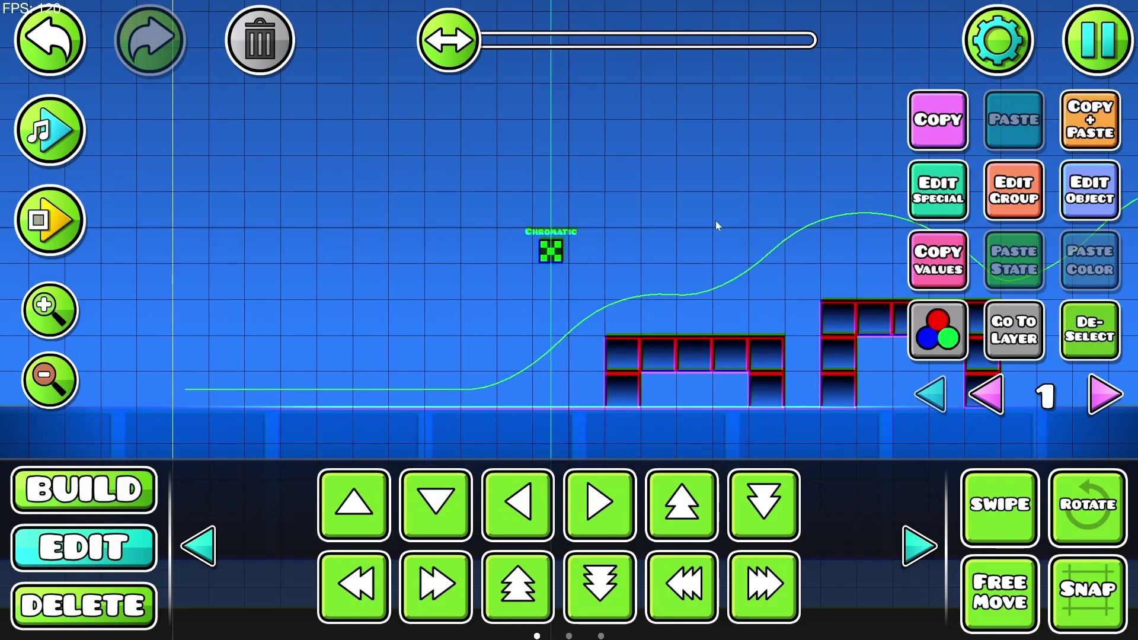
Toggle the Use X and Use Y options in the Chromatic trigger's settings and apply the setup
left_click(1074, 195)
left_click(658, 259)
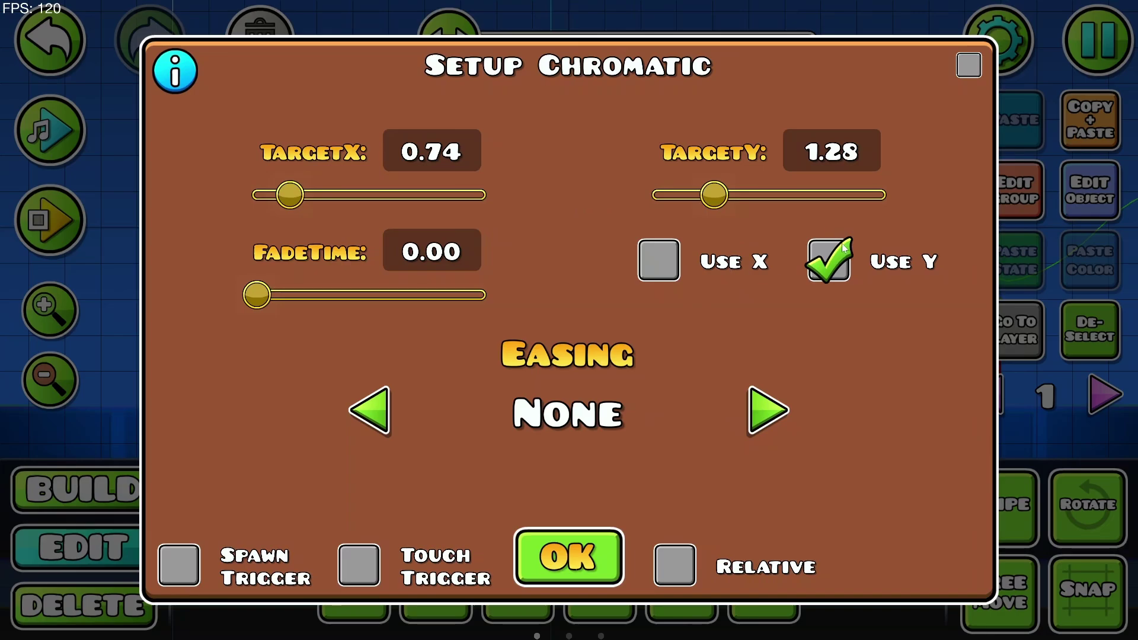
left_click(841, 244)
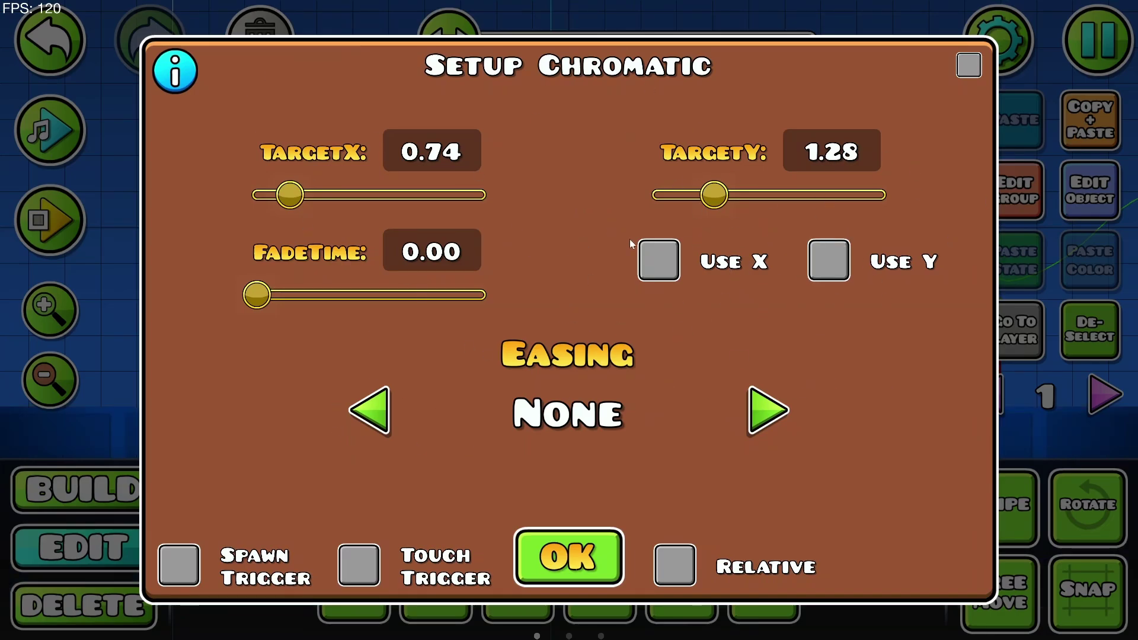
left_click(658, 259)
left_click(579, 558)
Playtest the level by flying the ship past the Chromatic trigger and over the block arches
key("Return")
left_click(605, 297)
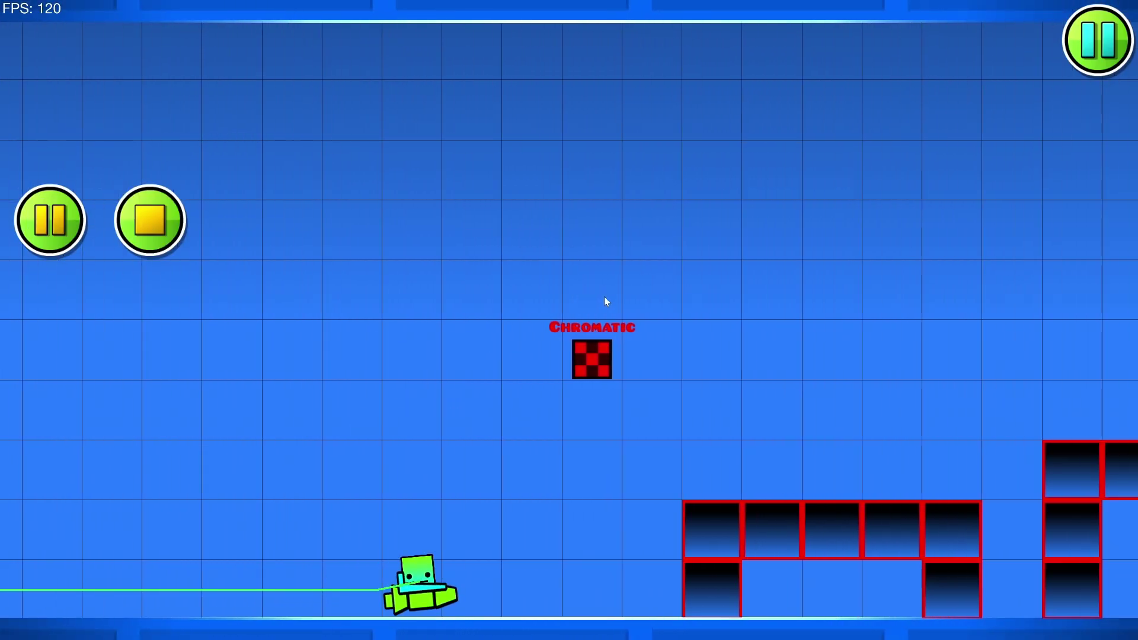
left_click(604, 297)
left_click(607, 288)
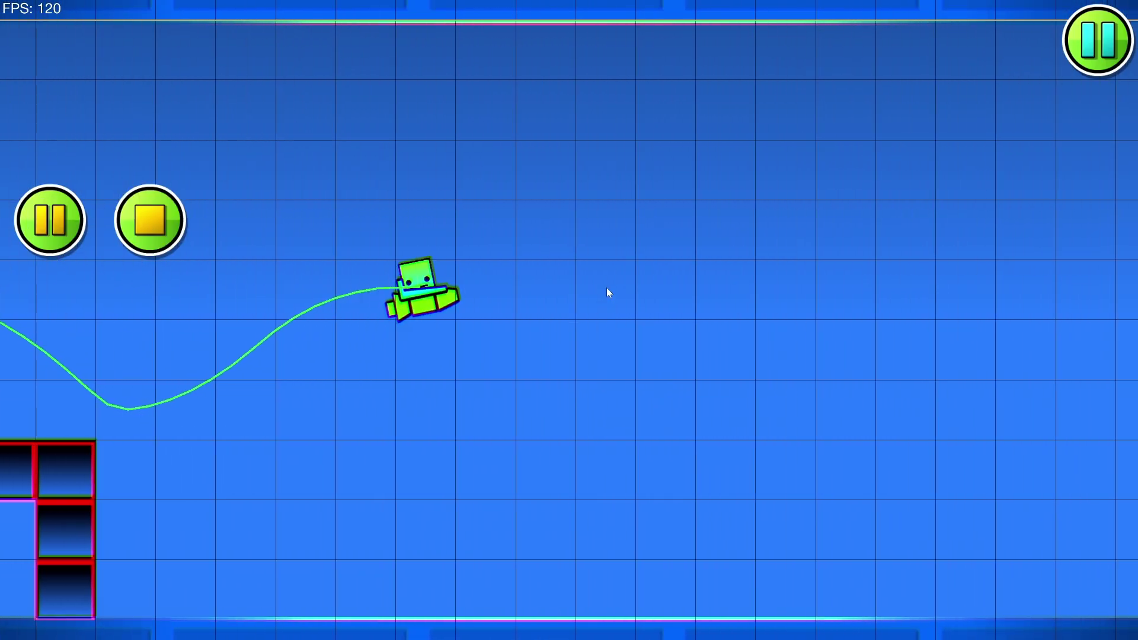
key("Return")
key("Return")
key("Return")
Delete both block arches and the Chromatic trigger
left_click_drag(705, 346, 513, 233)
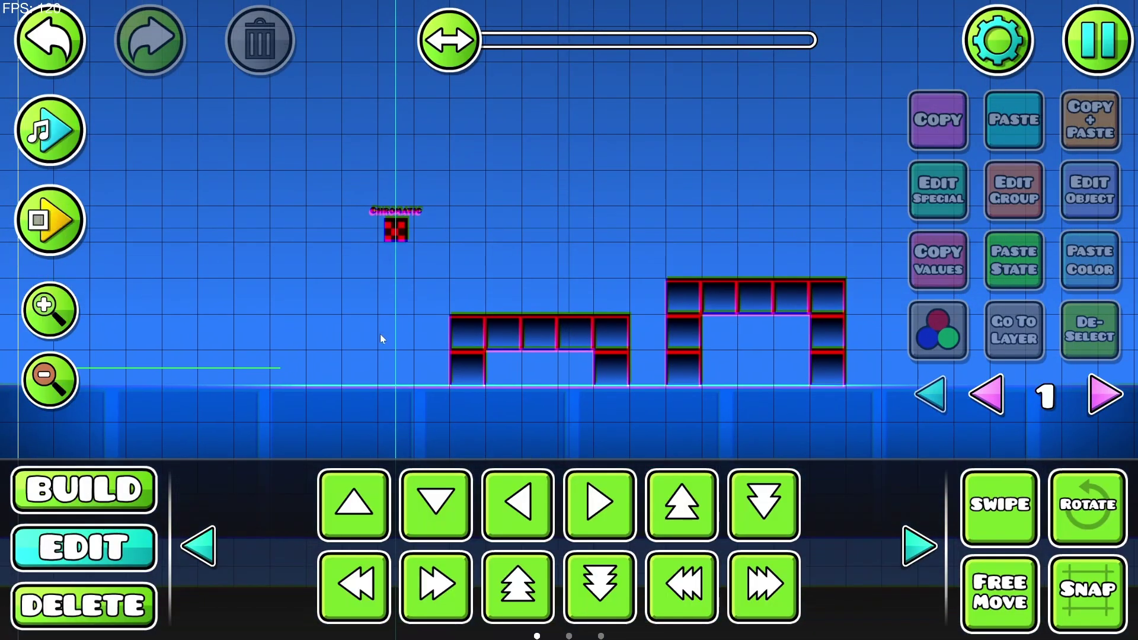
left_click(89, 603)
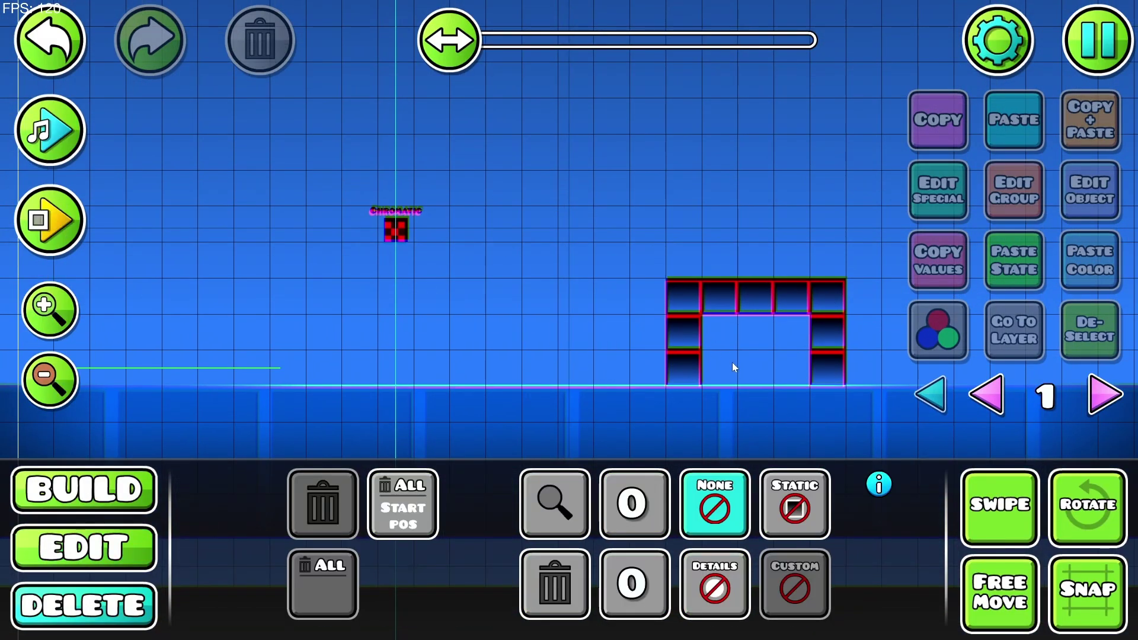
left_click(686, 364)
left_click(746, 302)
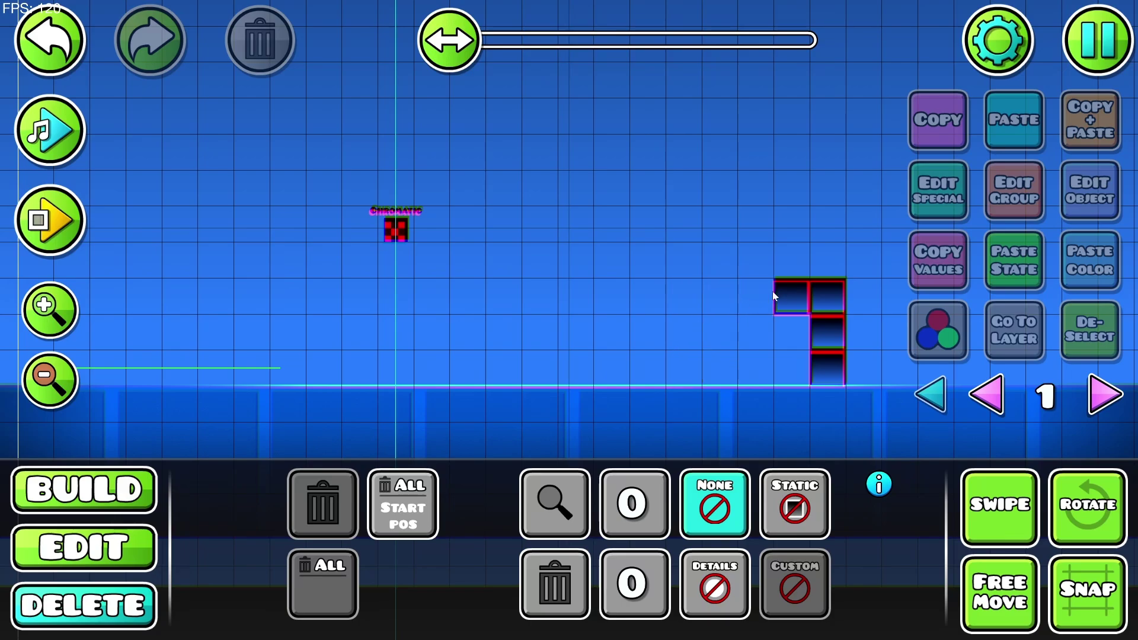
left_click(830, 304)
left_click(815, 360)
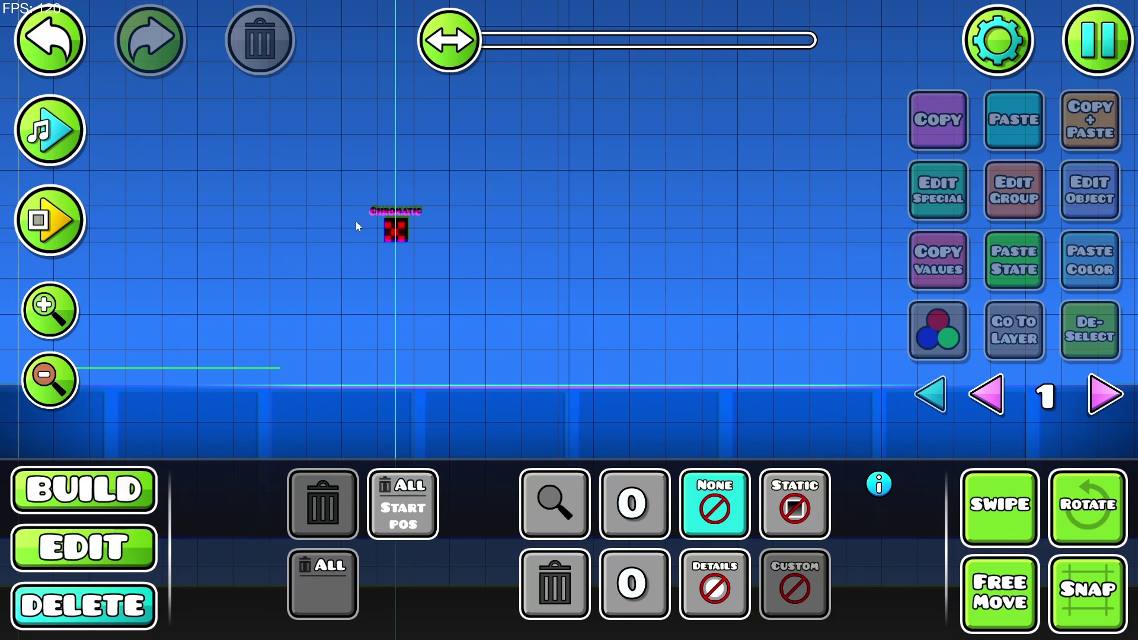
left_click(397, 229)
Place a Chromatic Glitch trigger above the ground near the start of the level
key("1")
left_click(932, 441)
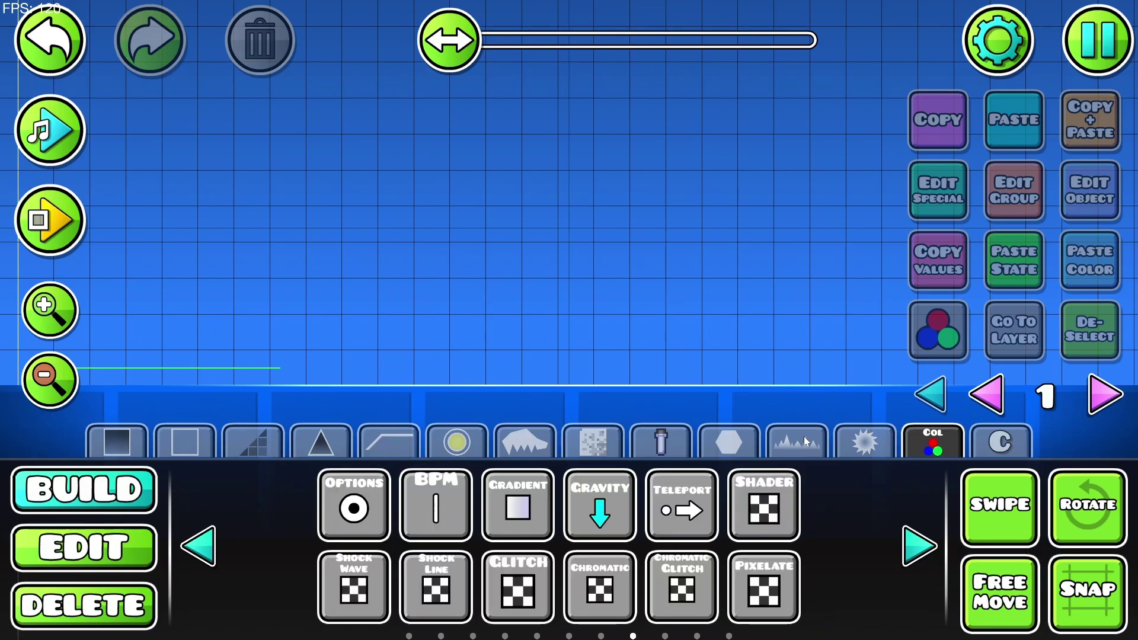
left_click(698, 570)
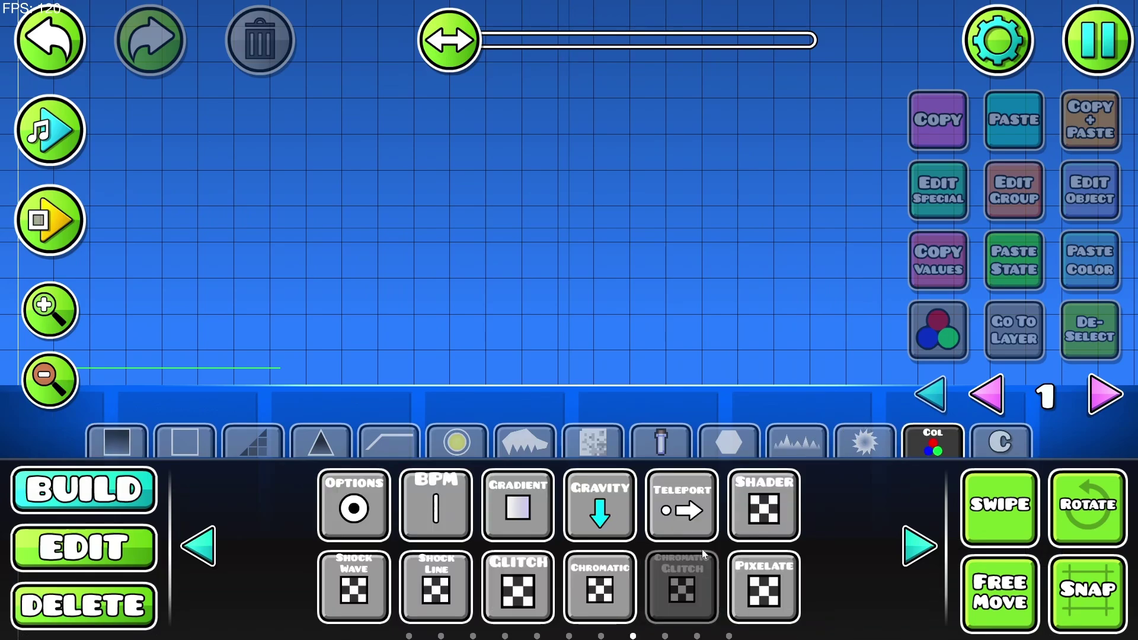
left_click(389, 243)
Set the Chromatic Glitch trigger's Speed to 0.69 and reduce its Strength, LineThickness and LineStrength
left_click(1089, 190)
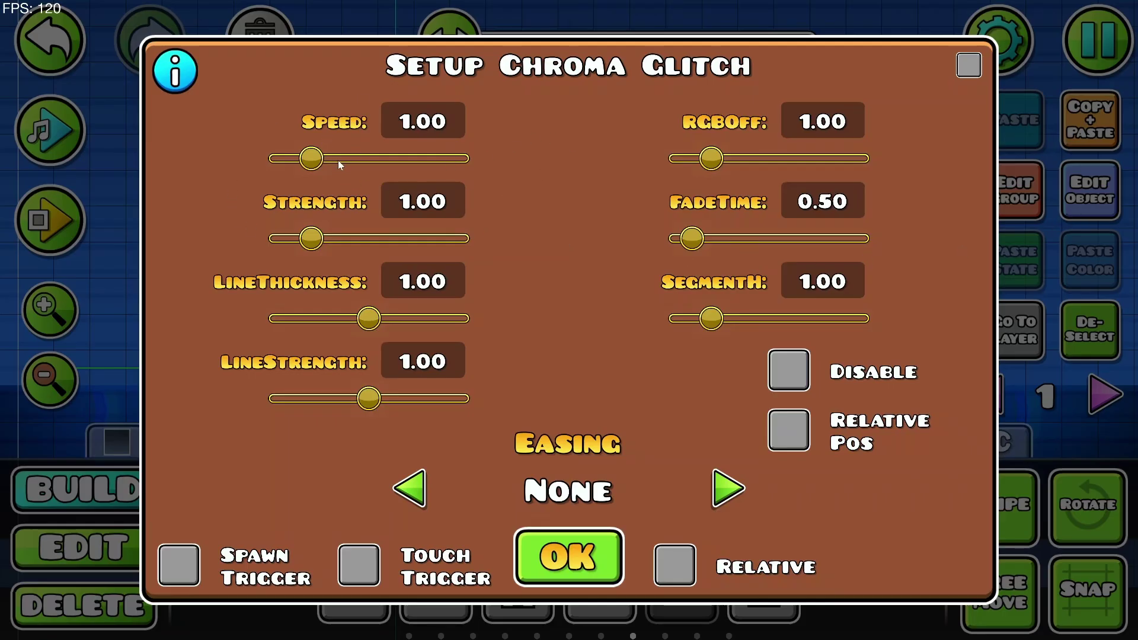
left_click_drag(313, 160, 299, 160)
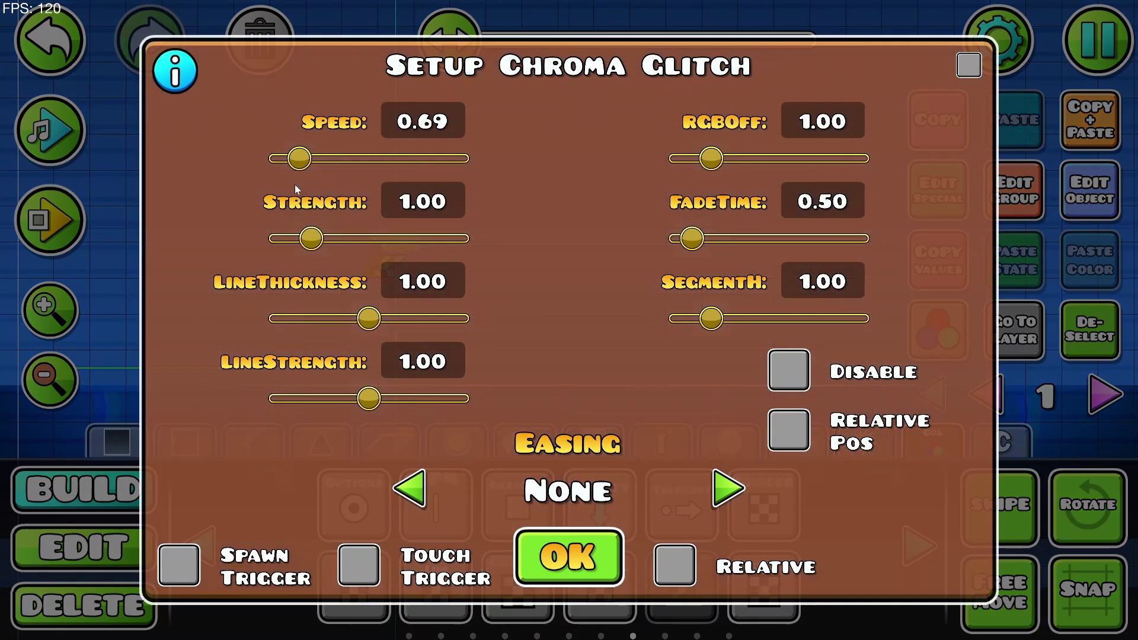
left_click_drag(311, 237, 299, 237)
left_click_drag(367, 320, 328, 320)
left_click_drag(369, 401, 329, 401)
left_click(616, 539)
Place two diagonally stepped blocks on the ground right of the Chromatic Glitch trigger and clear the selection
left_click_drag(496, 241, 197, 155)
left_click_drag(609, 243, 941, 242)
left_click_drag(268, 403, 463, 411)
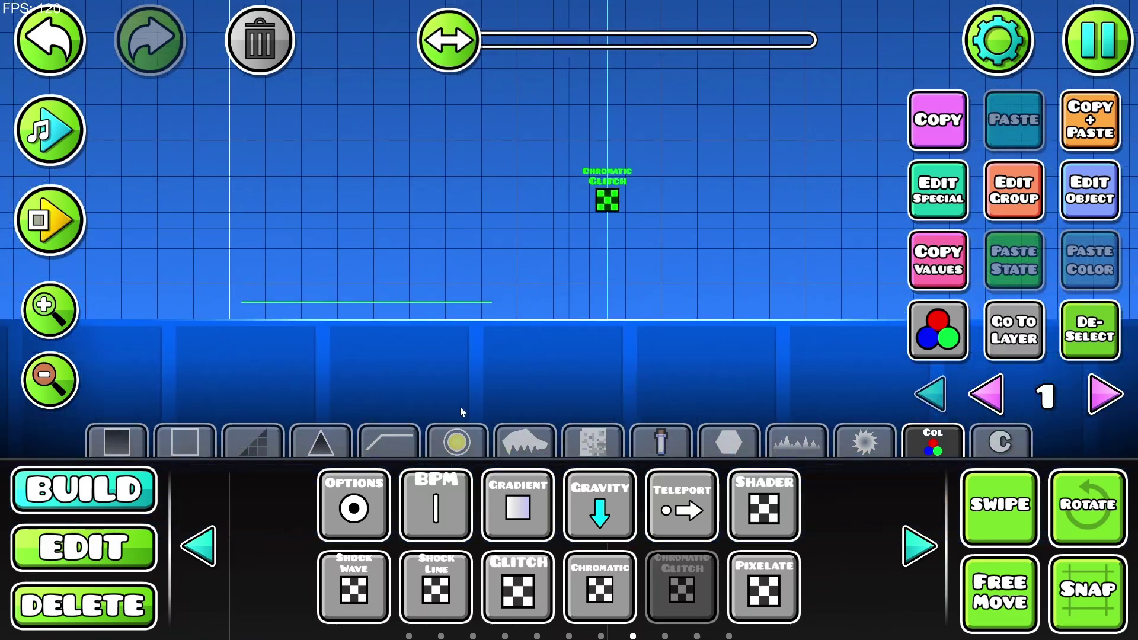
left_click(117, 441)
left_click(354, 503)
left_click(756, 291)
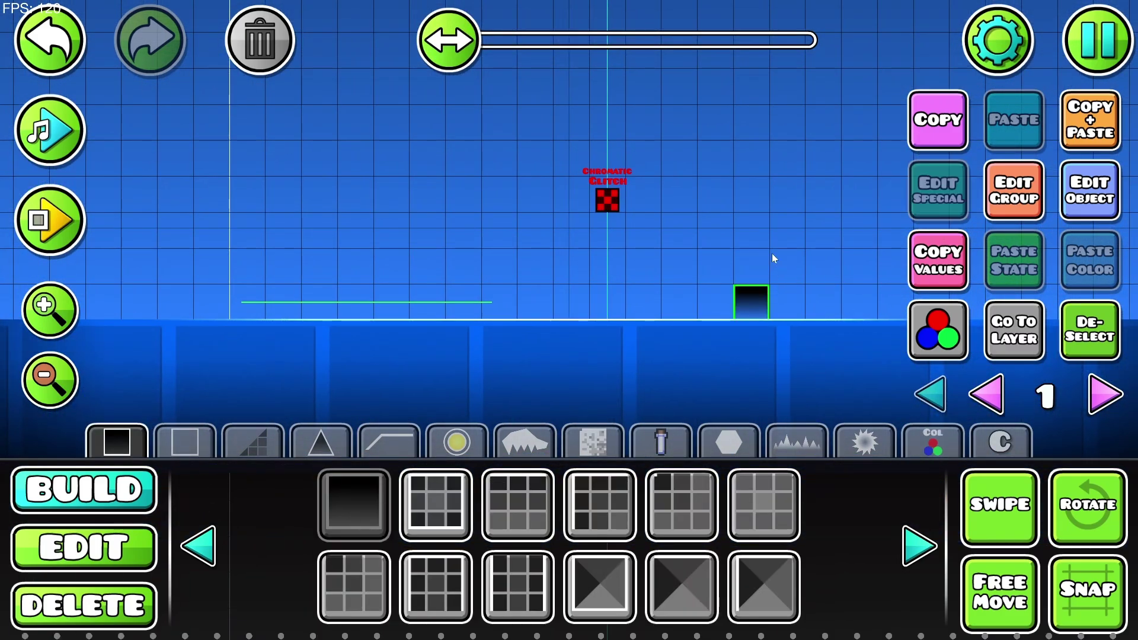
left_click_drag(813, 310, 531, 301)
left_click(1112, 344)
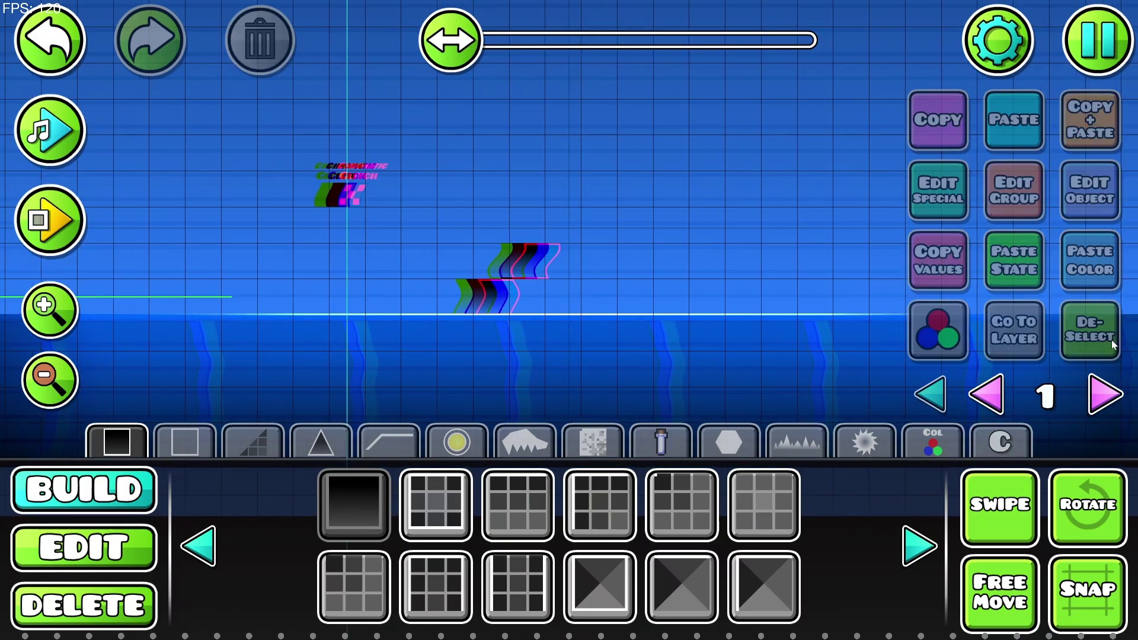
Undo the placement of the two blocks beside the Chromatic Glitch trigger
left_click_drag(686, 268, 655, 328)
left_click(18, 35)
left_click(17, 34)
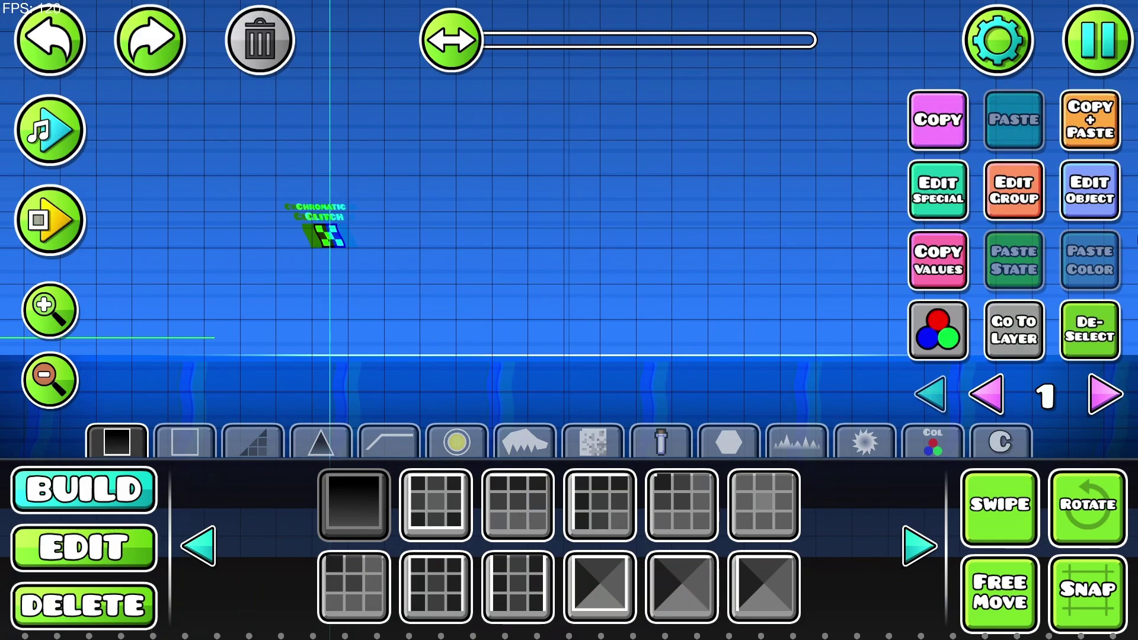
Readjust the slider values in the Chromatic Glitch trigger's setup and confirm them
left_click(1102, 197)
left_click_drag(706, 169, 752, 238)
left_click_drag(711, 319, 880, 276)
left_click(567, 555)
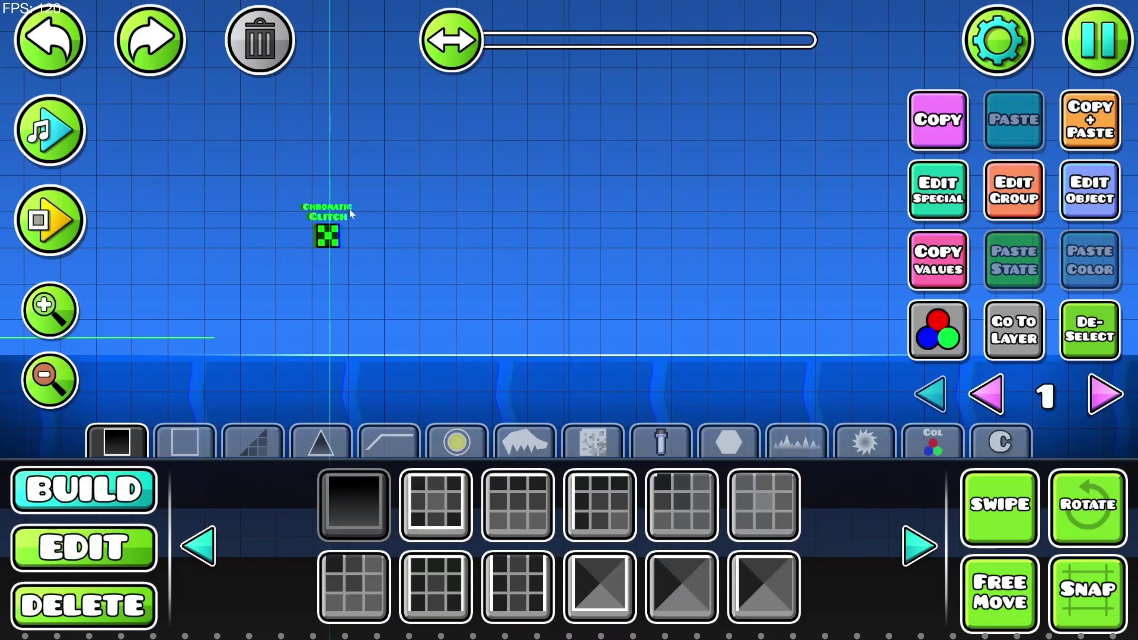
Playtest the level in ship mode to preview the Chromatic Glitch effect, and stop the playtest
key("Return")
left_click(653, 454)
left_click(631, 496)
left_click(616, 490)
left_click(619, 481)
left_click(618, 481)
key("space")
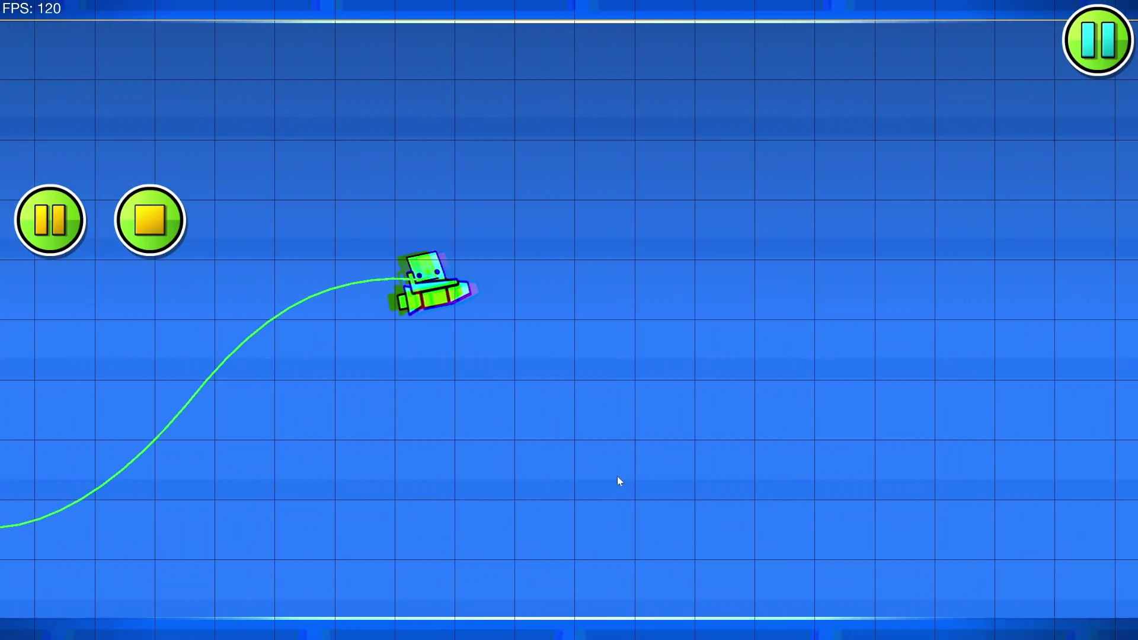
key("Return")
Delete the Chromatic Glitch trigger and place a Pixelate trigger above the ground near the start of the level
key("3")
left_click(451, 310)
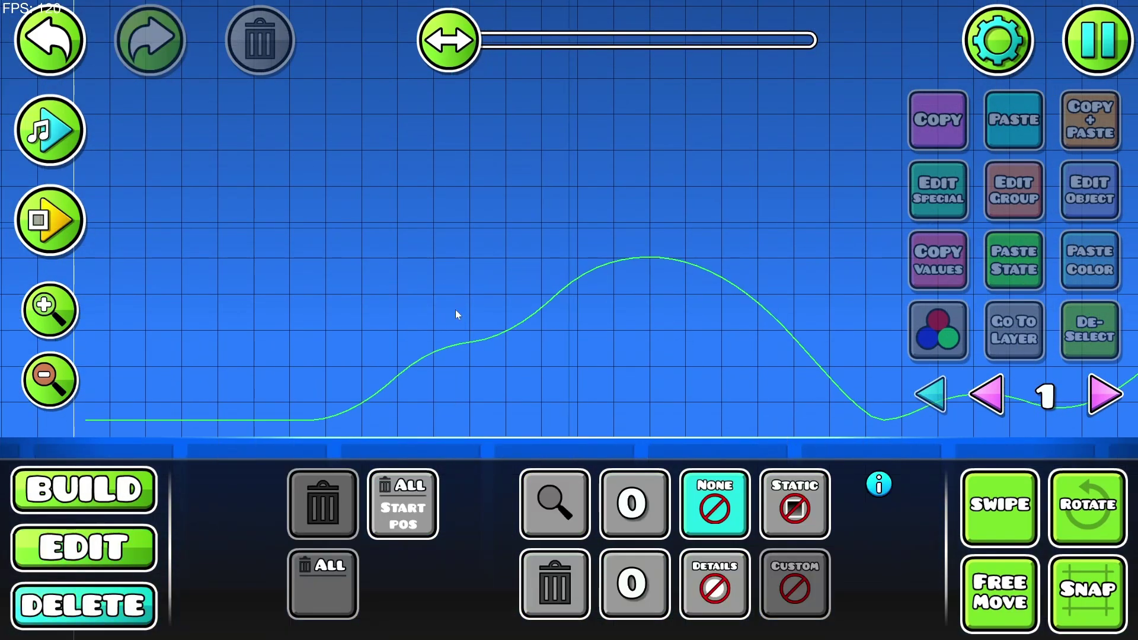
key("1")
left_click(933, 444)
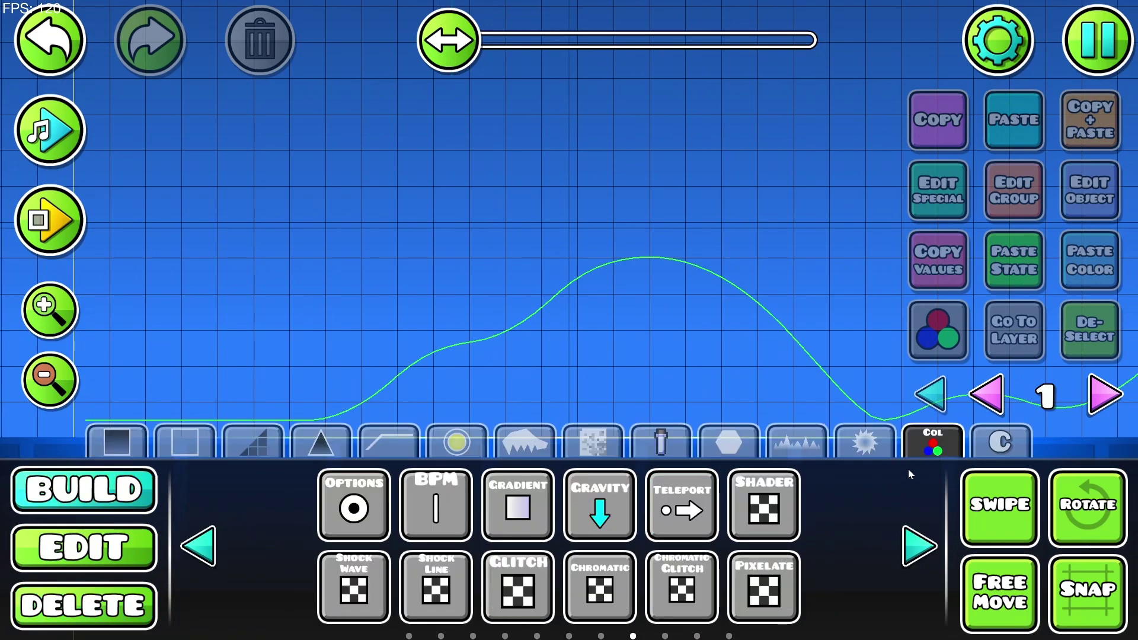
left_click(778, 588)
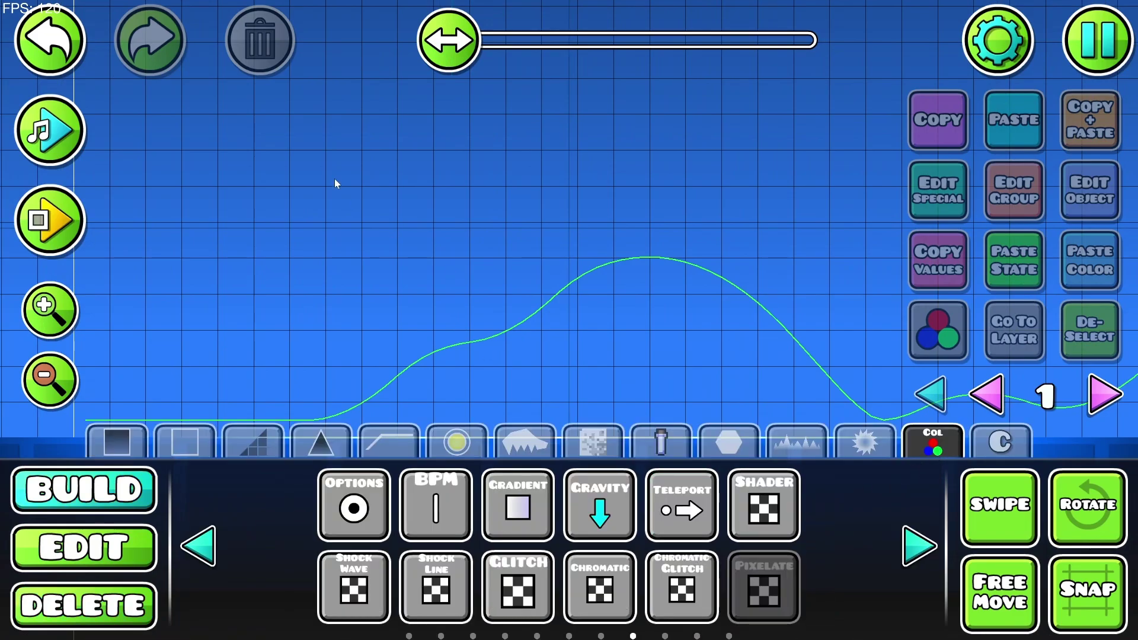
left_click(408, 201)
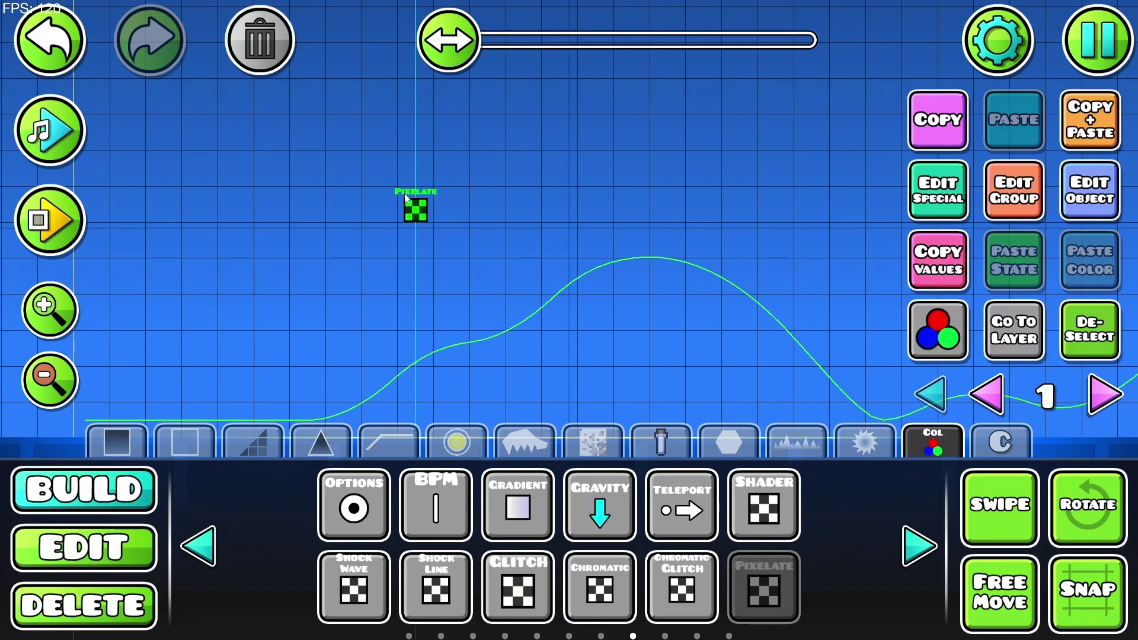
Set the Pixelate trigger's TargetX and TargetY to 2.02 and enable Use X and Use Y
left_click(1093, 189)
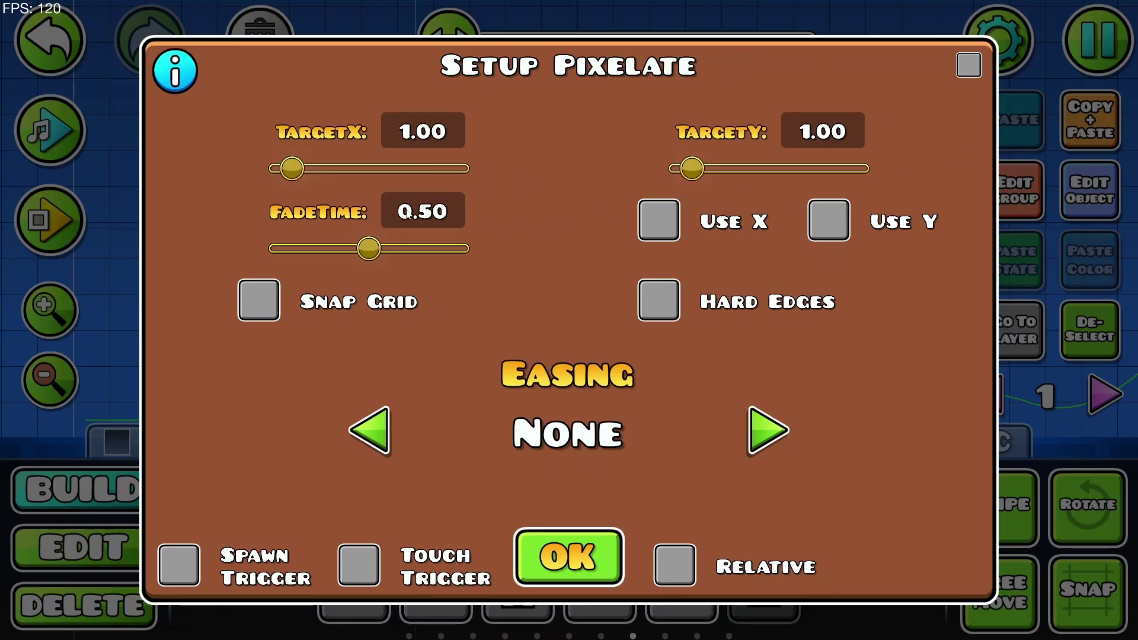
left_click_drag(300, 181, 318, 185)
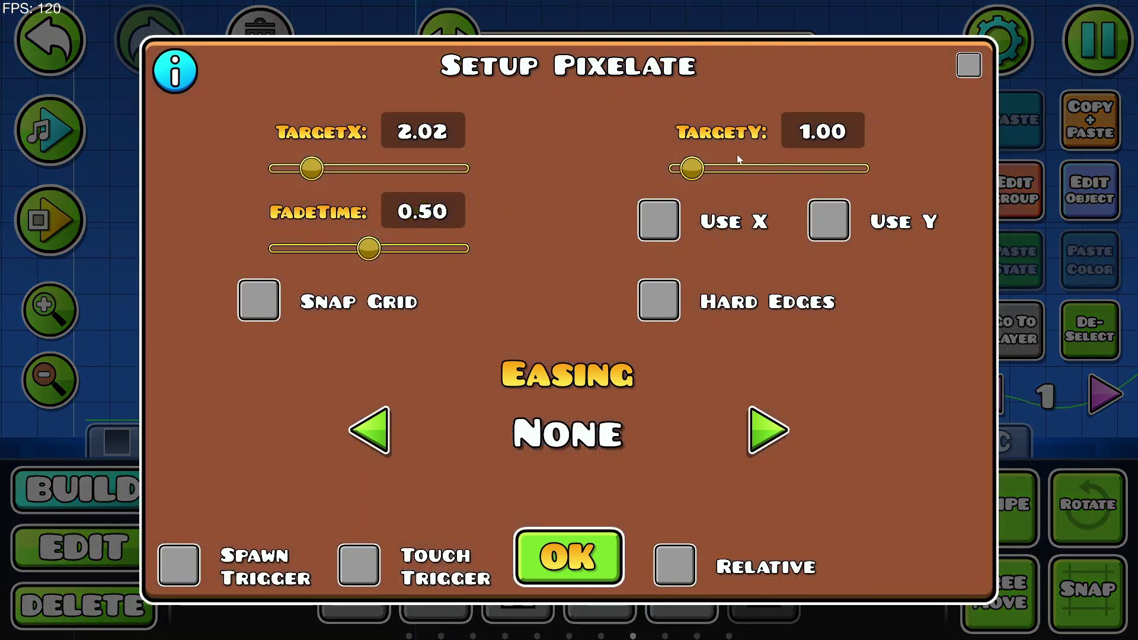
left_click(844, 136)
key("BackSpace")
key("BackSpace")
key("BackSpace")
key("BackSpace")
type("20")
type("02")
left_click(663, 213)
left_click(826, 220)
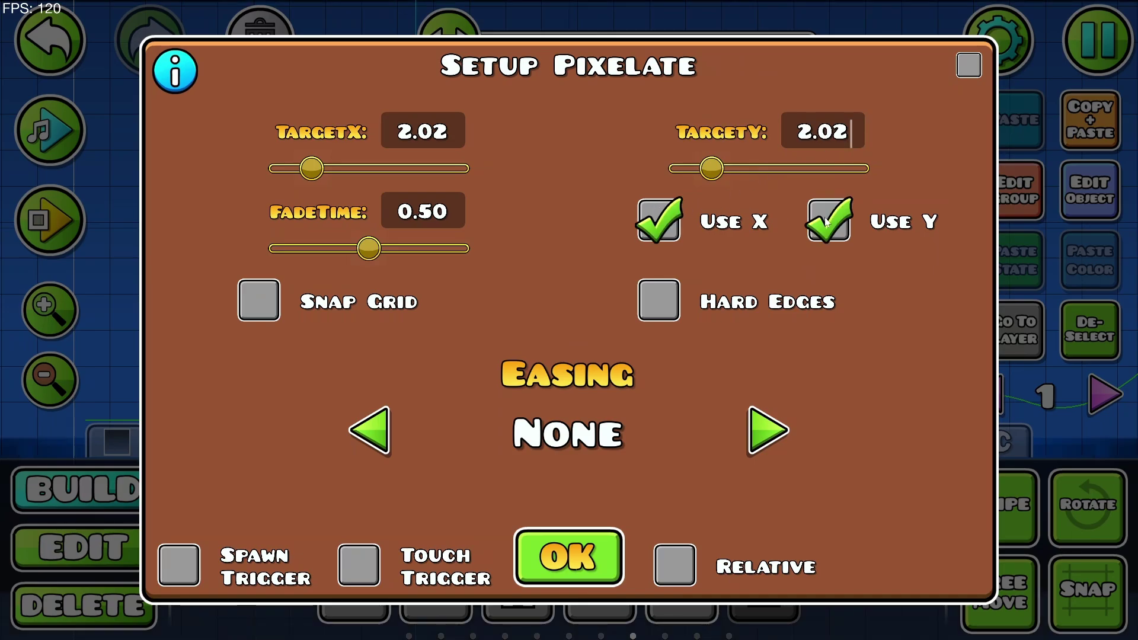
left_click(521, 542)
Playtest the level to preview the Pixelate effect, and stop the playtest
key("Return")
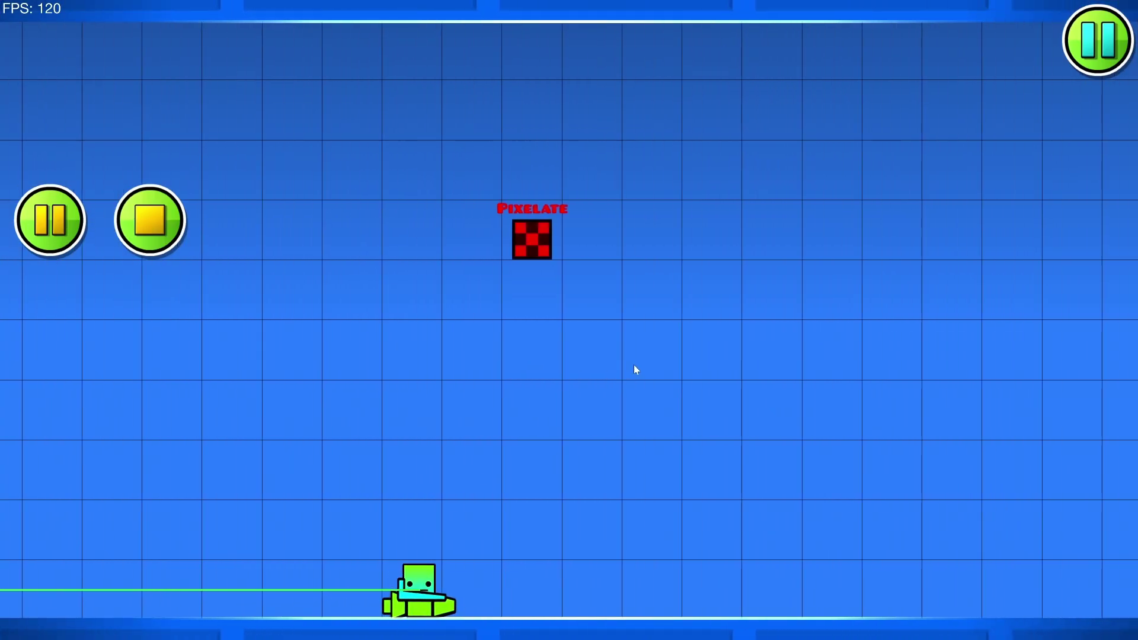
left_click(634, 364)
left_click(634, 364)
left_click(605, 316)
left_click(608, 308)
key("Return")
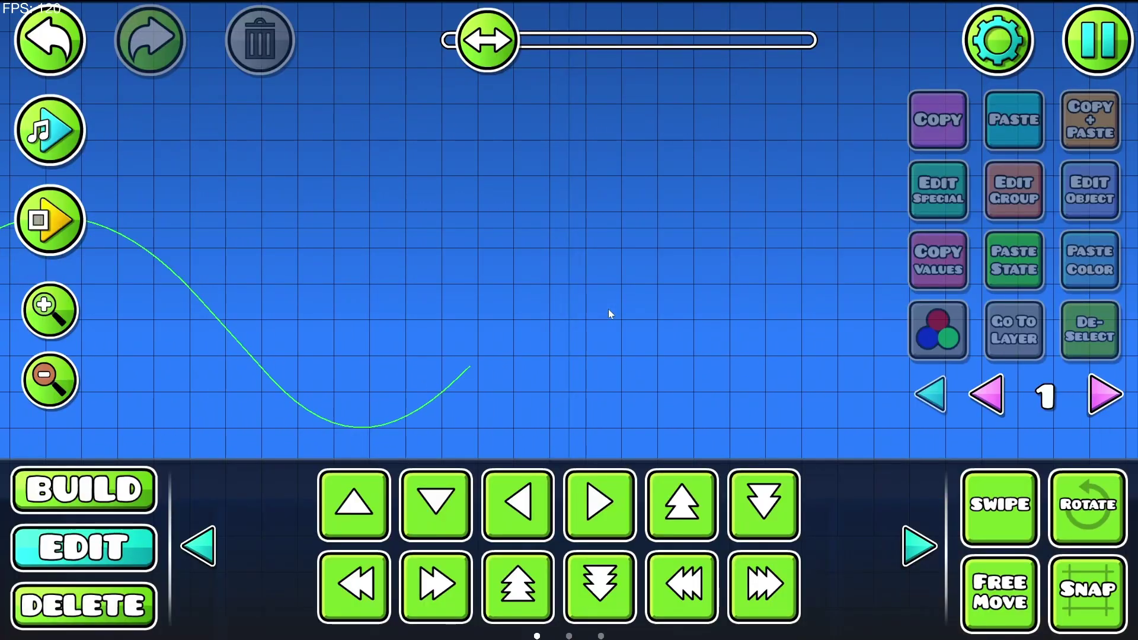
Set the Pixelate trigger's FadeTime to 0.39, enable Hard Edges and switch Easing to the next option
left_click(186, 202)
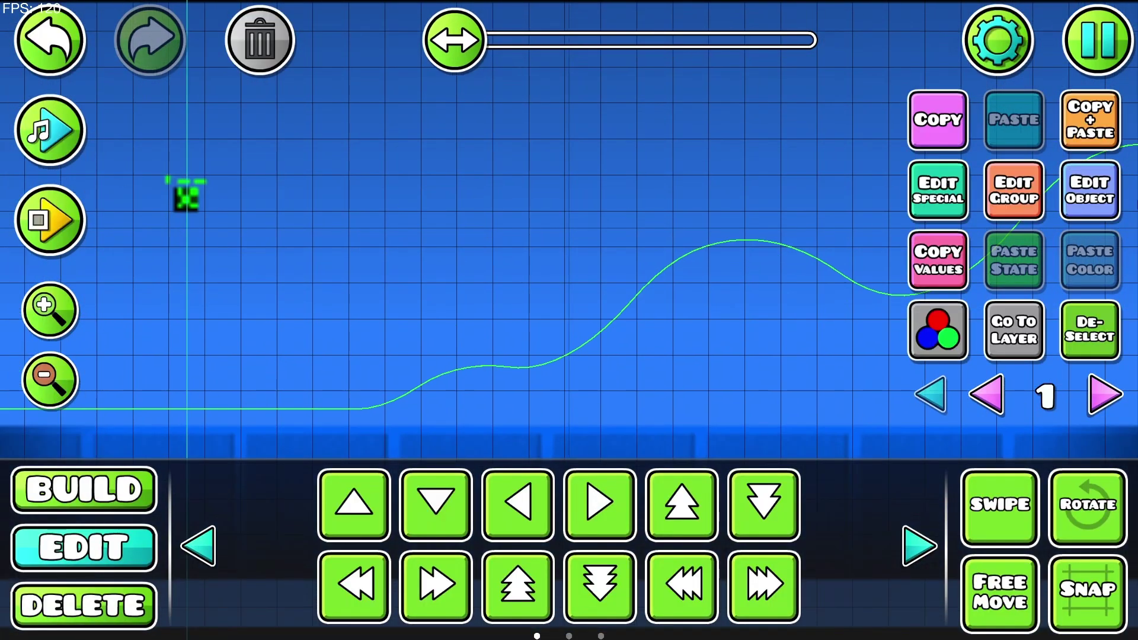
left_click(1096, 207)
mouse_move(370, 247)
left_mouse_down()
mouse_move(399, 242)
mouse_move(348, 248)
left_mouse_up()
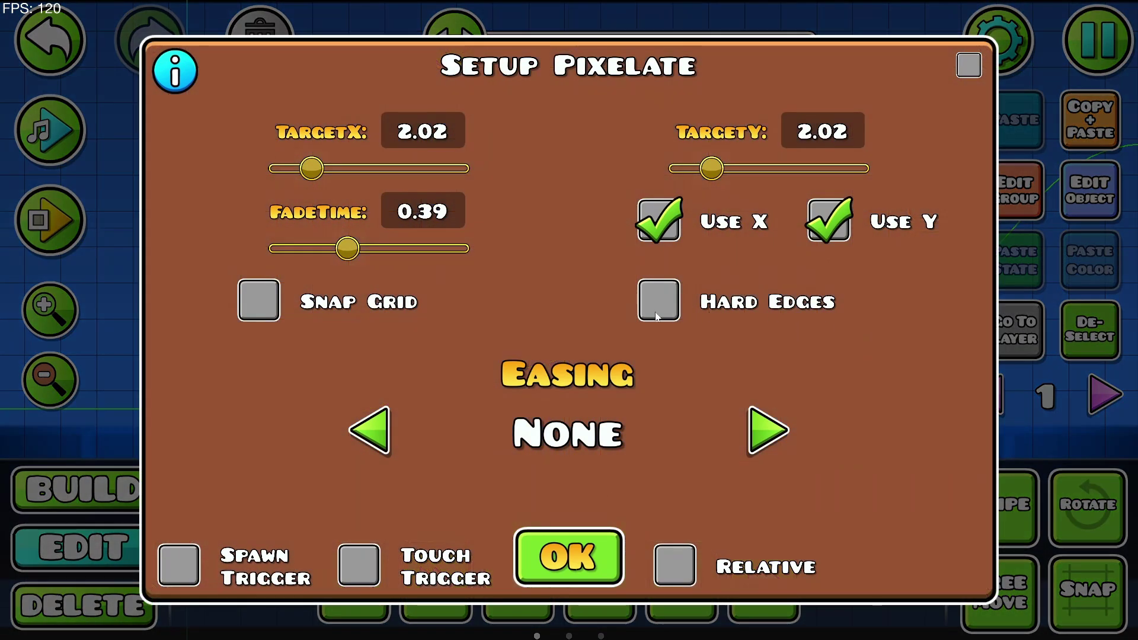
left_click(767, 440)
left_click(567, 552)
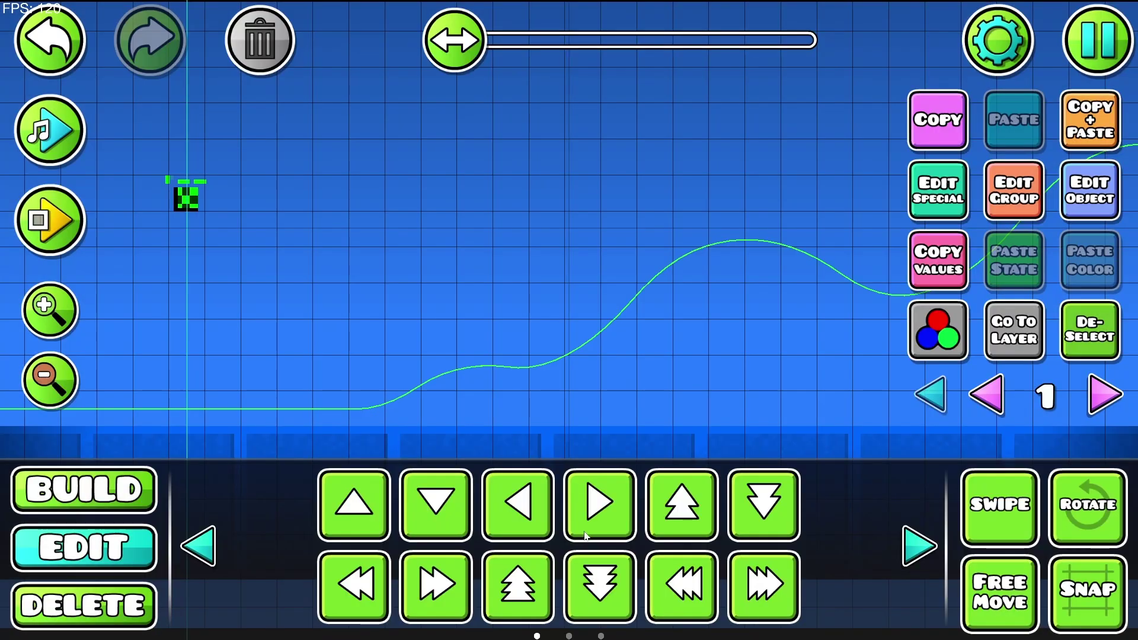
Playtest the level again to preview the hard-edged Pixelate effect on the ship, and stop the playtest
key("Return")
left_click(611, 398)
left_click(611, 398)
left_click(611, 398)
left_click(611, 373)
left_click(621, 335)
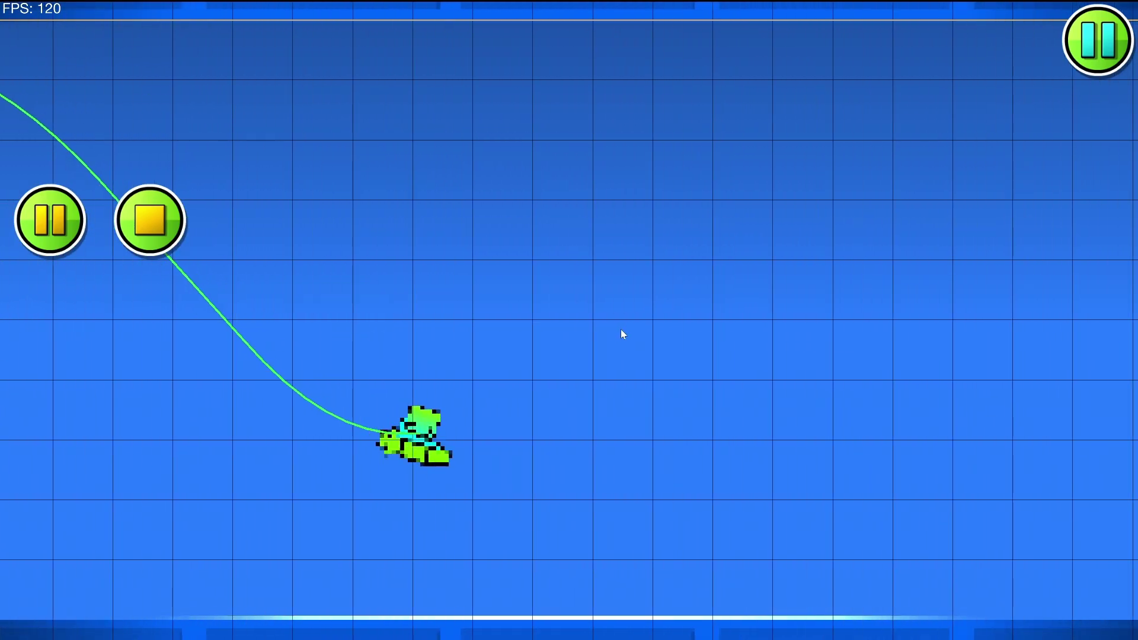
left_click(614, 315)
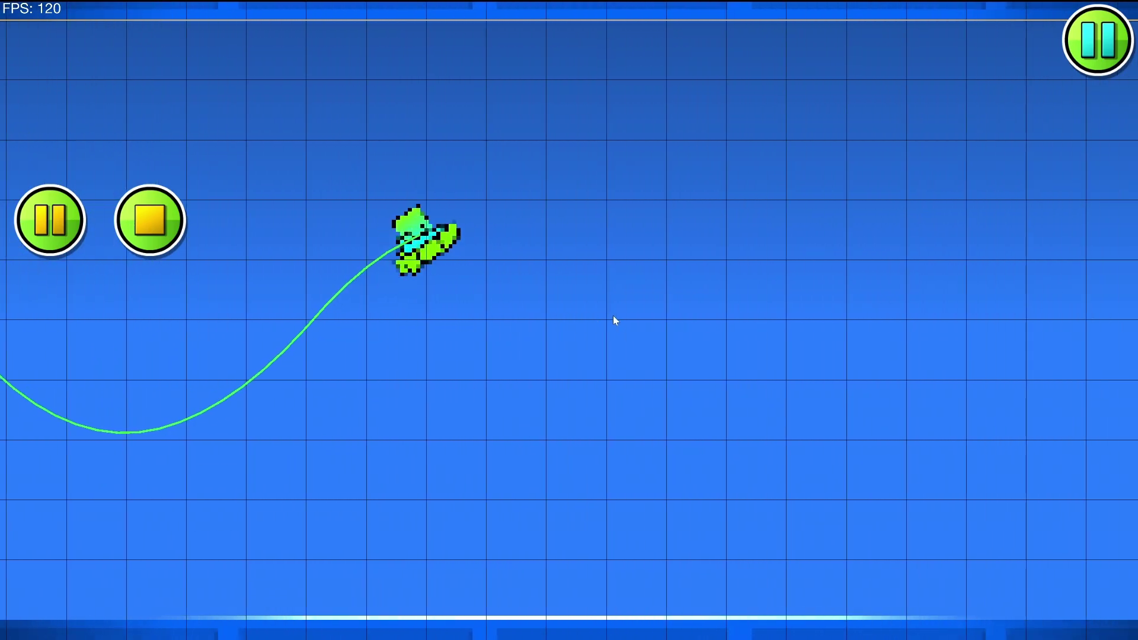
left_click(611, 308)
left_click(612, 309)
left_click(610, 308)
left_click(605, 311)
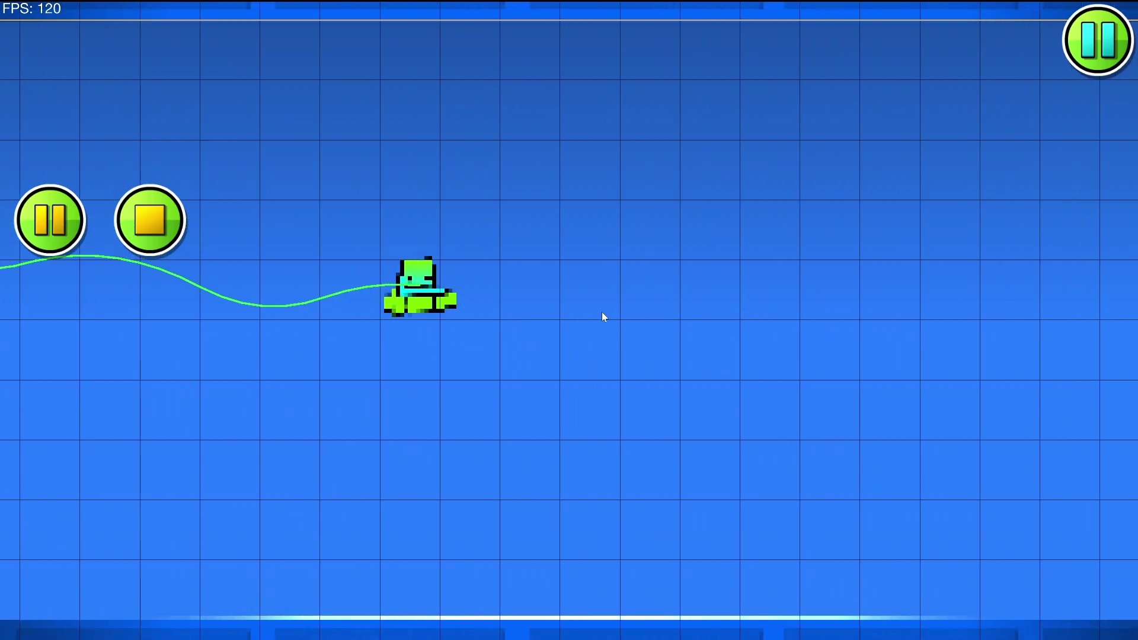
key("Return")
Delete the Pixelate trigger near the start of the level
left_click_drag(602, 311, 1126, 302)
left_click_drag(418, 276, 888, 330)
left_click_drag(182, 368, 1009, 337)
left_click_drag(59, 320, 906, 293)
left_click_drag(609, 267, 515, 206)
key("3")
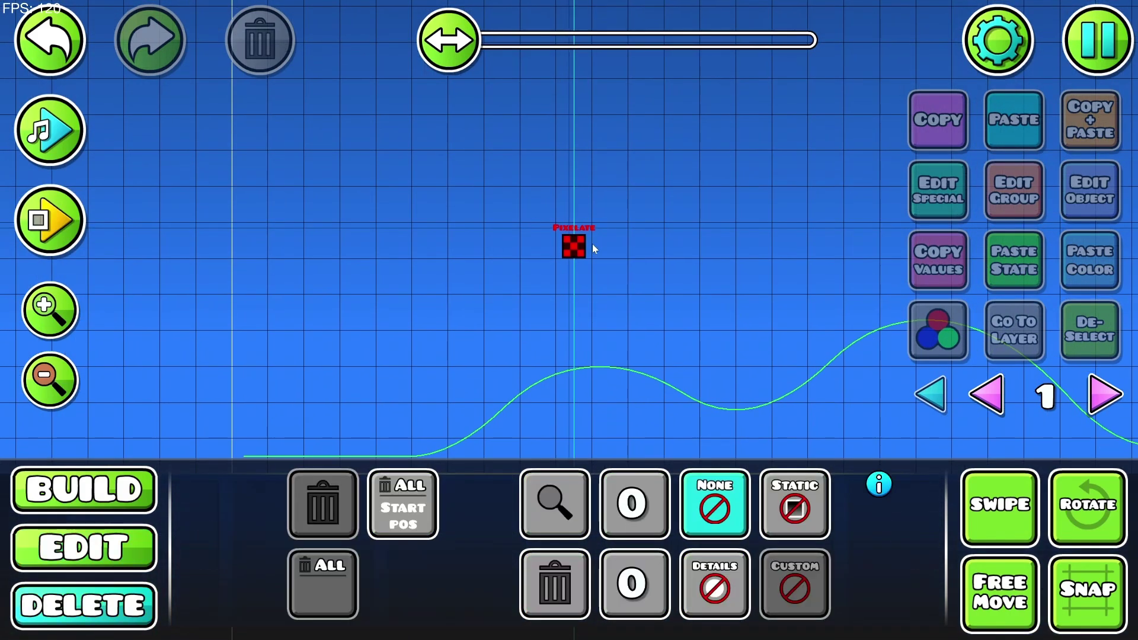
left_click(583, 249)
Place a Lens Circle trigger above the ground near the start of the level and review its default settings
key("1")
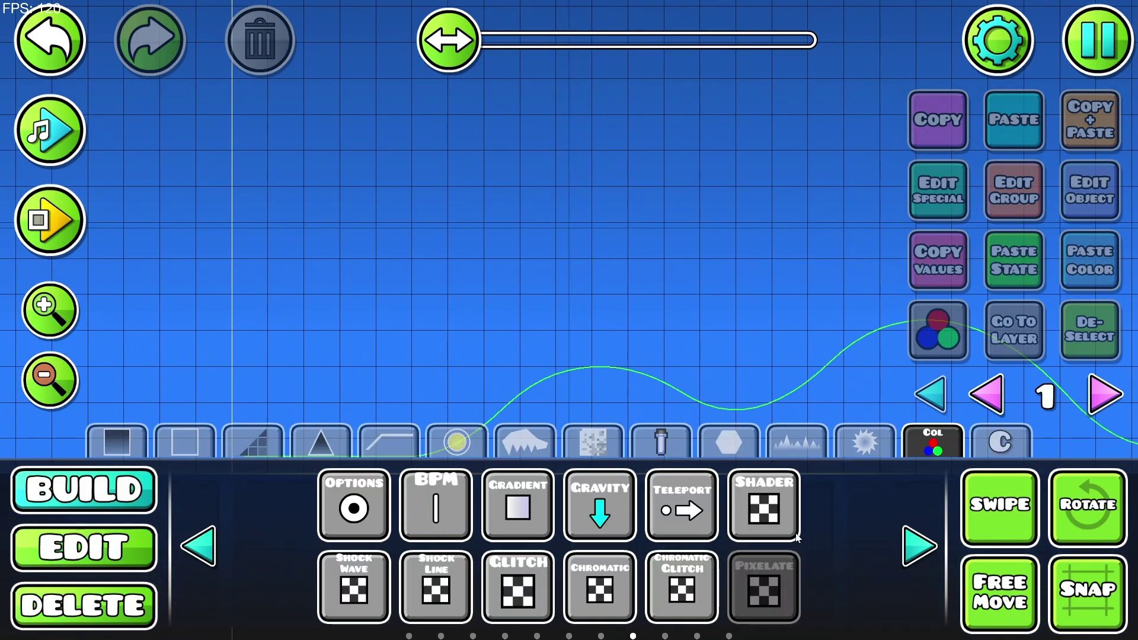
left_click(931, 536)
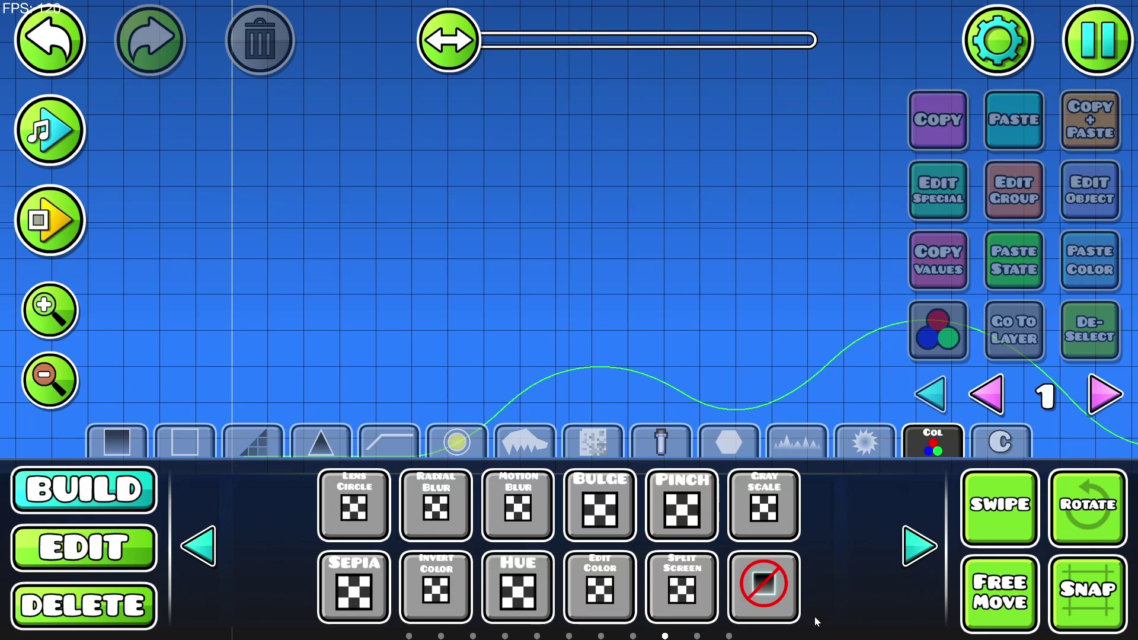
left_click(372, 471)
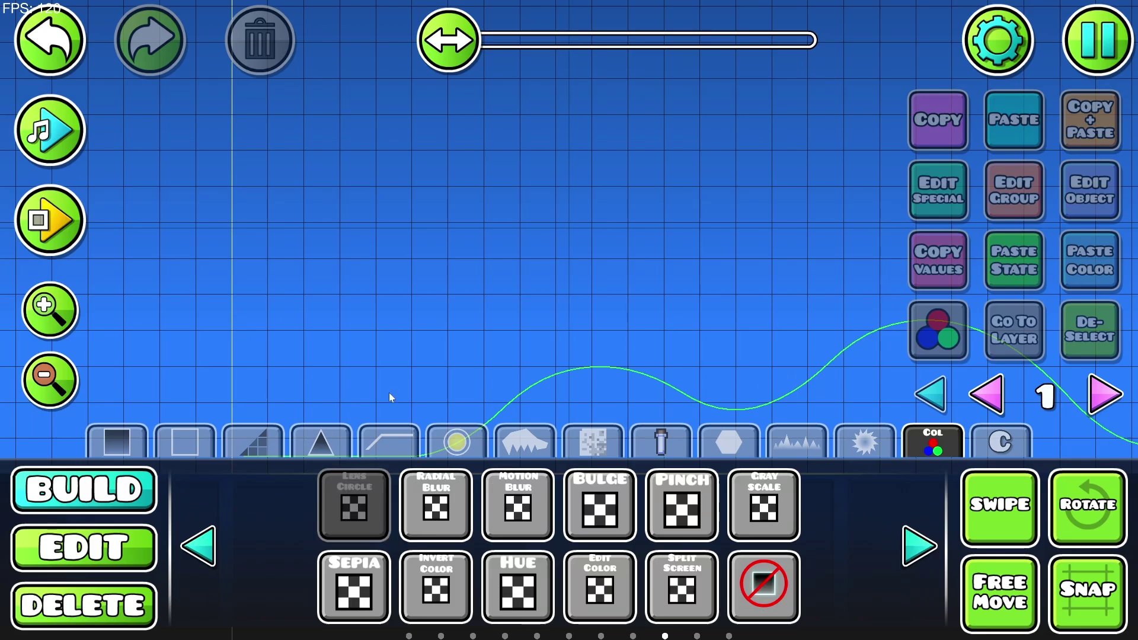
left_click(741, 202)
left_click(1089, 183)
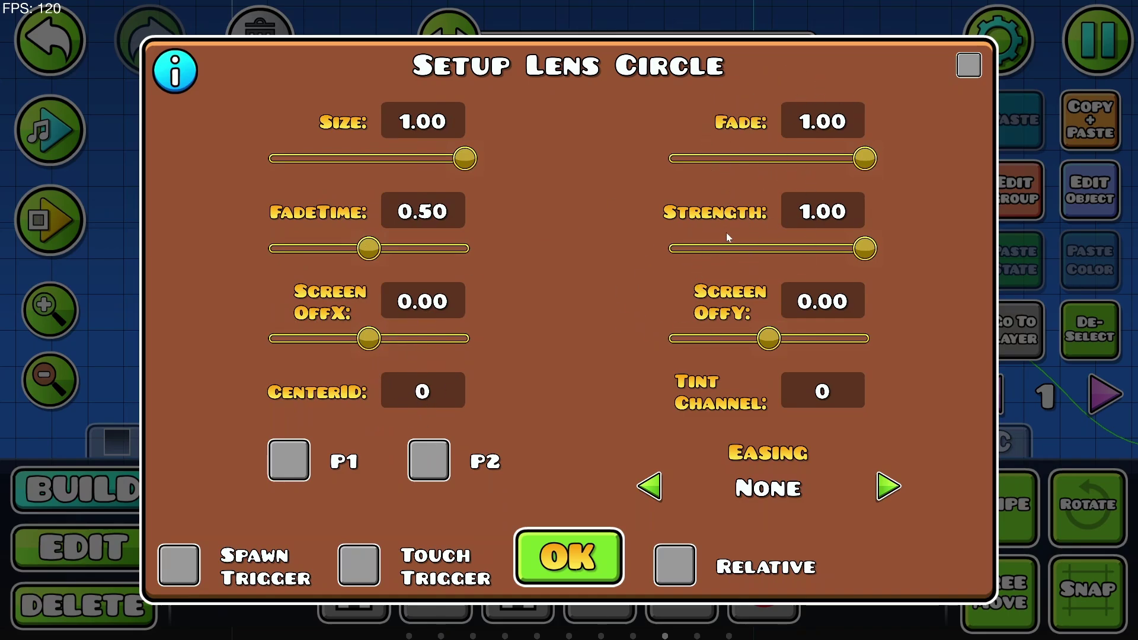
left_click(557, 555)
Playtest the level to preview the Lens Circle effect with its default settings, and stop the playtest
left_click_drag(705, 271, 1, 253)
scroll(390, 245, "down", 5)
left_click_drag(390, 245, 712, 306)
key("Return")
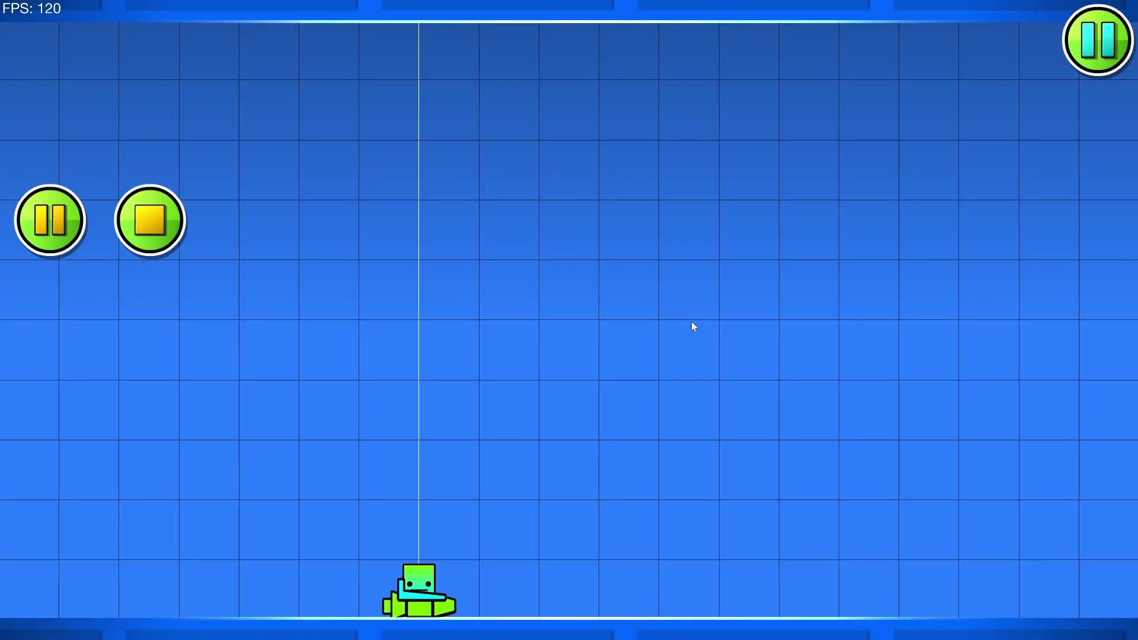
left_click(691, 321)
left_click(701, 294)
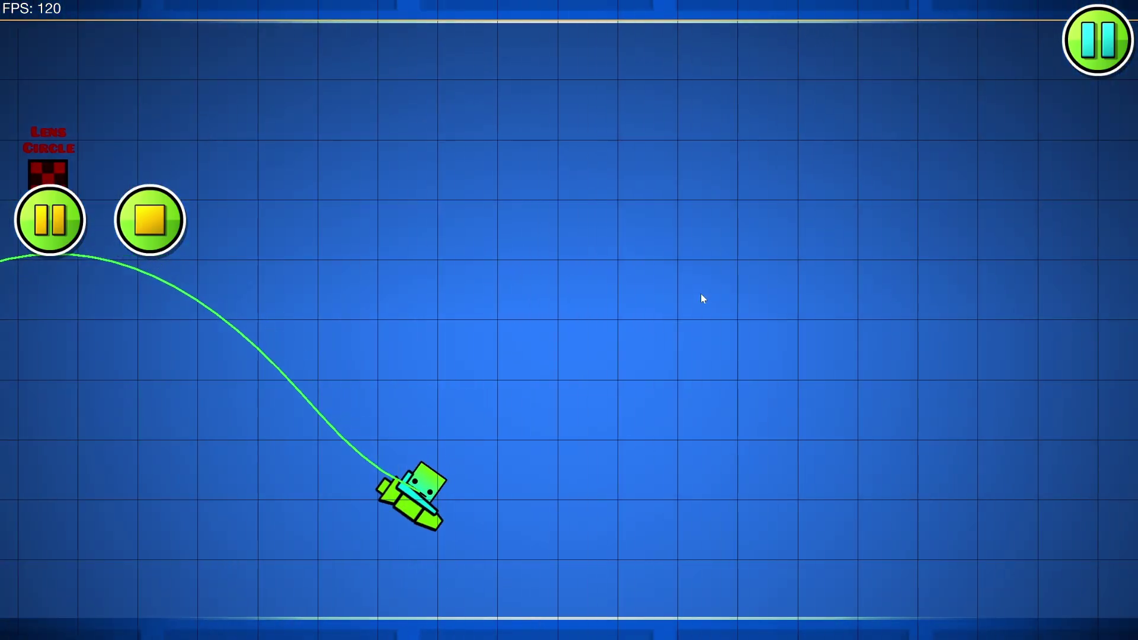
key("space")
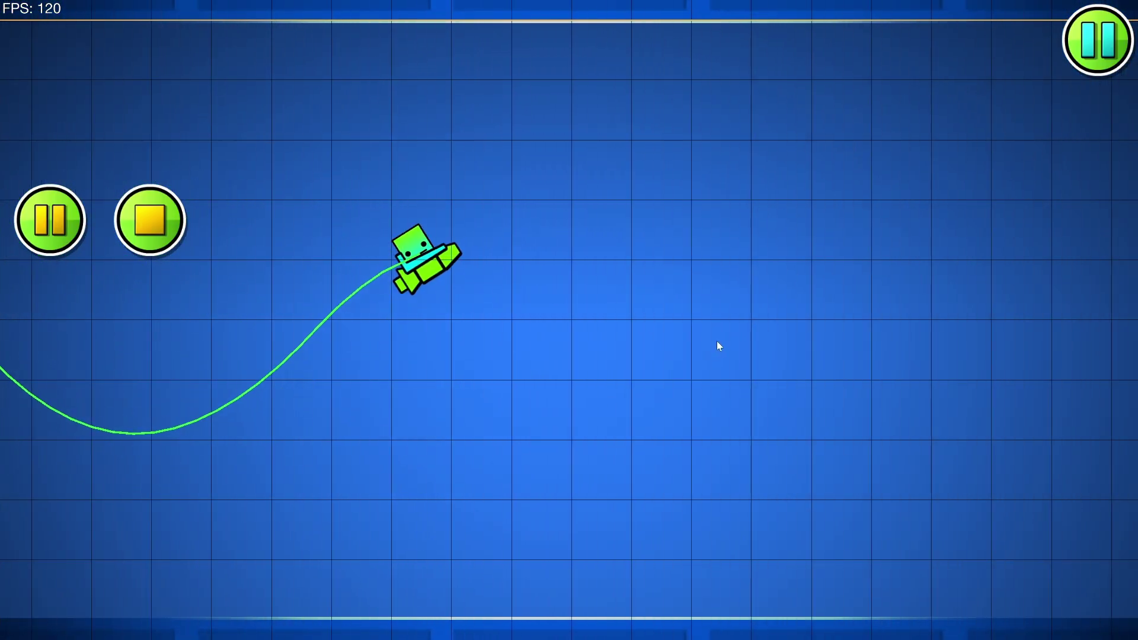
key("space")
key("Return")
Set the Lens Circle trigger's Size to 0.37 and check the preview in the editor
left_click_drag(272, 322, 864, 319)
left_click_drag(470, 317, 568, 384)
left_click(481, 217)
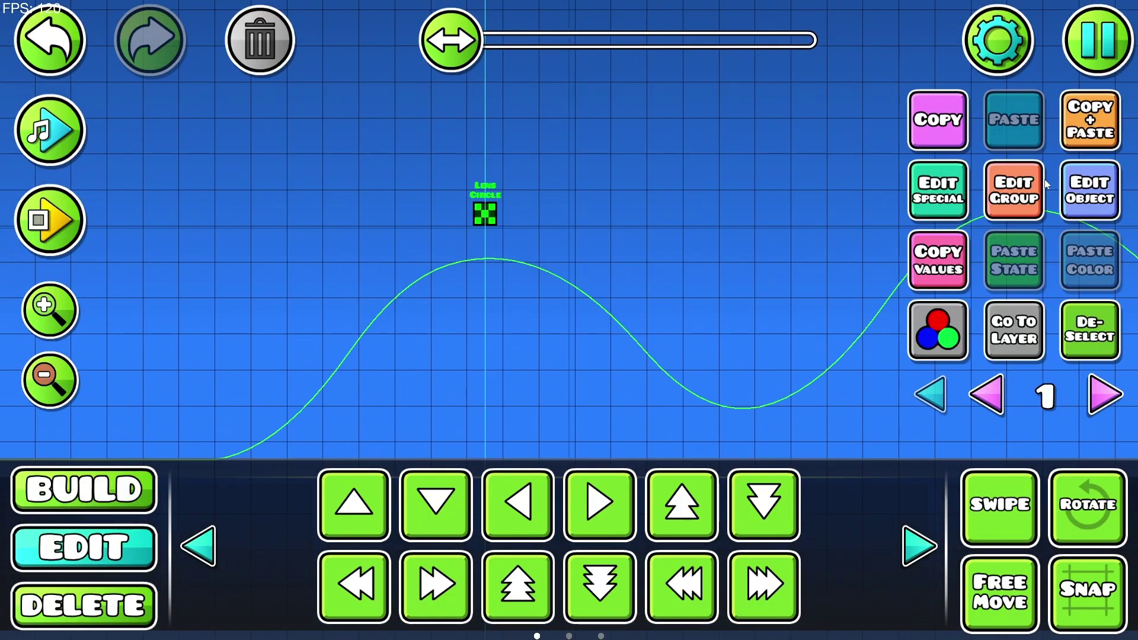
left_click(1089, 190)
left_click_drag(466, 159, 343, 157)
left_click(590, 566)
left_click_drag(636, 300, 610, 324)
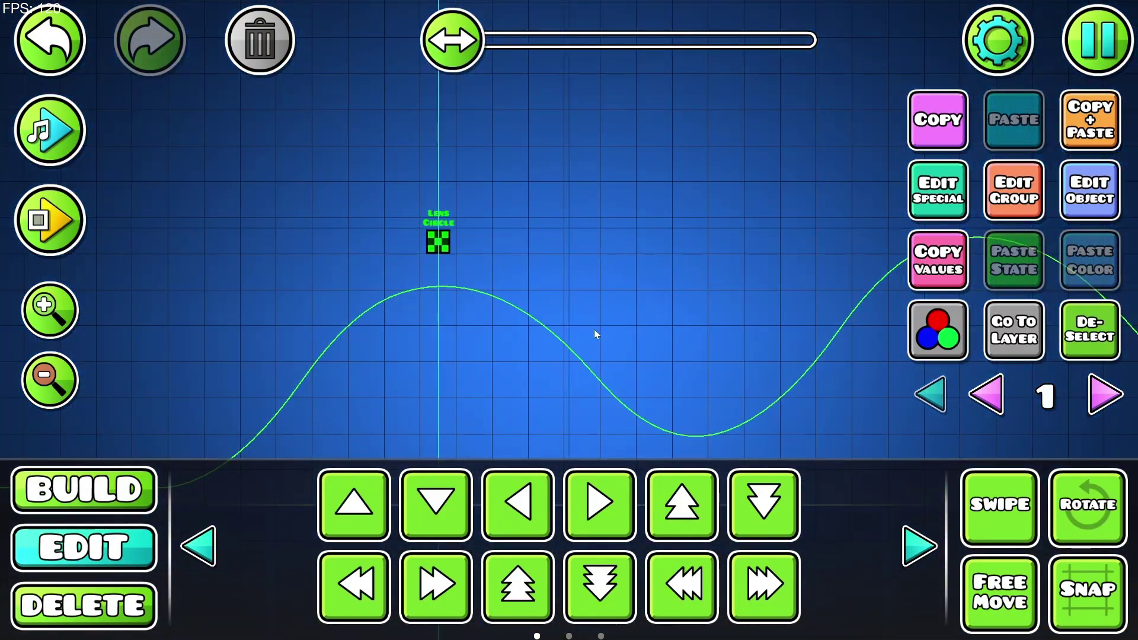
Set the Lens Circle trigger's Screen OffX to 0.54 and raise its FadeTime to the slider's maximum
left_click(1089, 193)
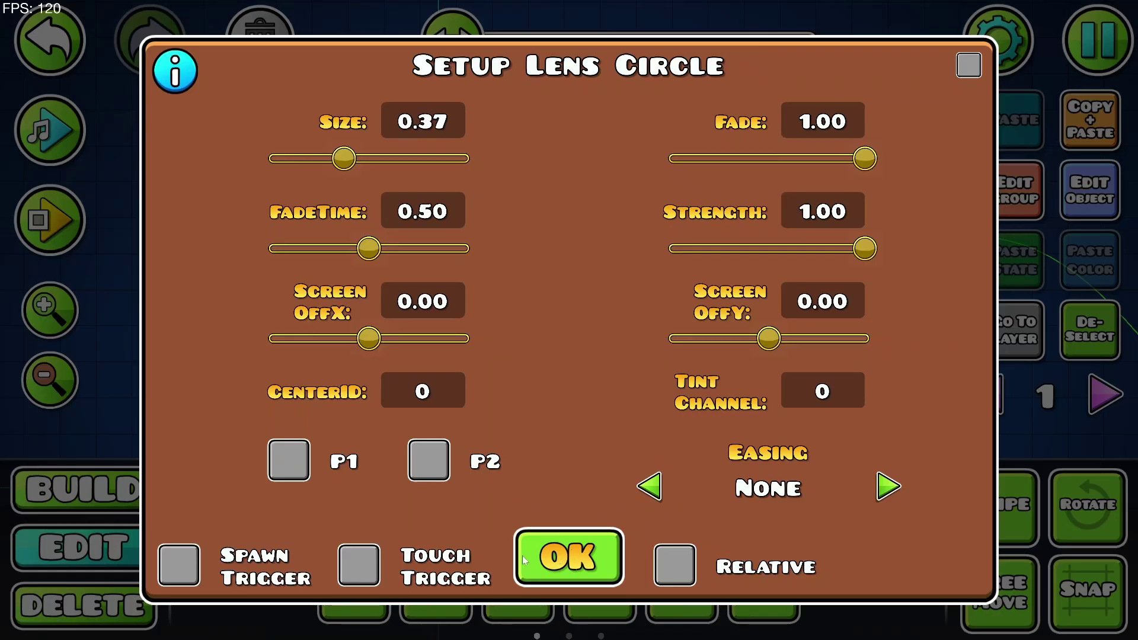
left_click_drag(369, 339, 418, 347)
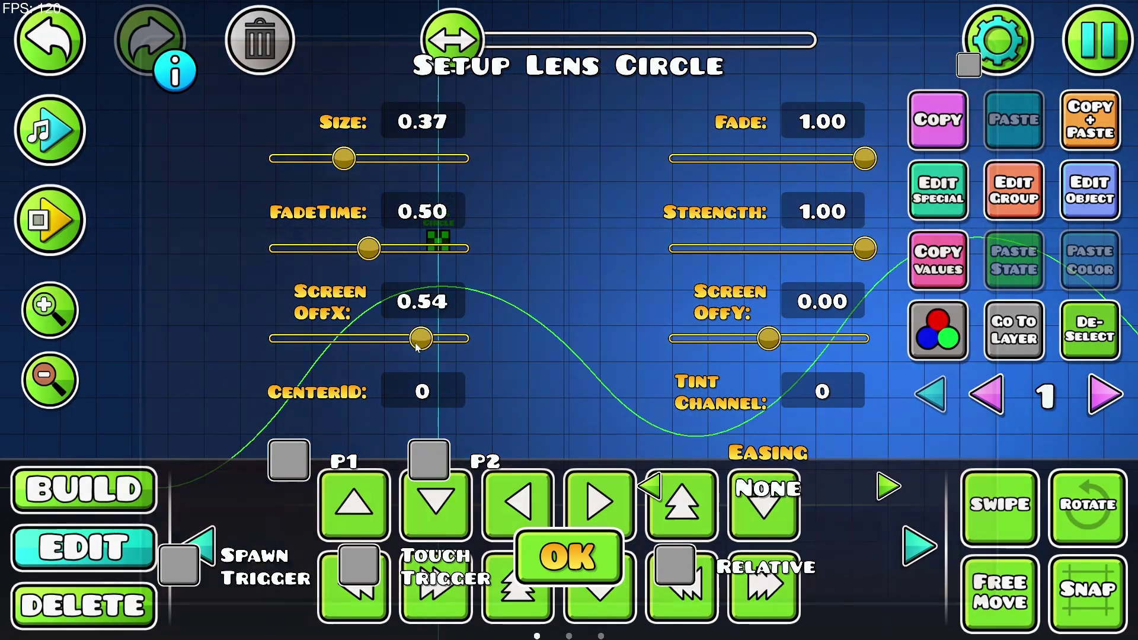
left_click_drag(368, 248, 471, 264)
left_click(586, 546)
Playtest the level to preview the smaller, horizontally offset Lens Circle effect
key("Return")
left_click(598, 495)
left_click(600, 474)
left_click(605, 463)
left_click(612, 442)
left_click(642, 427)
left_click(617, 415)
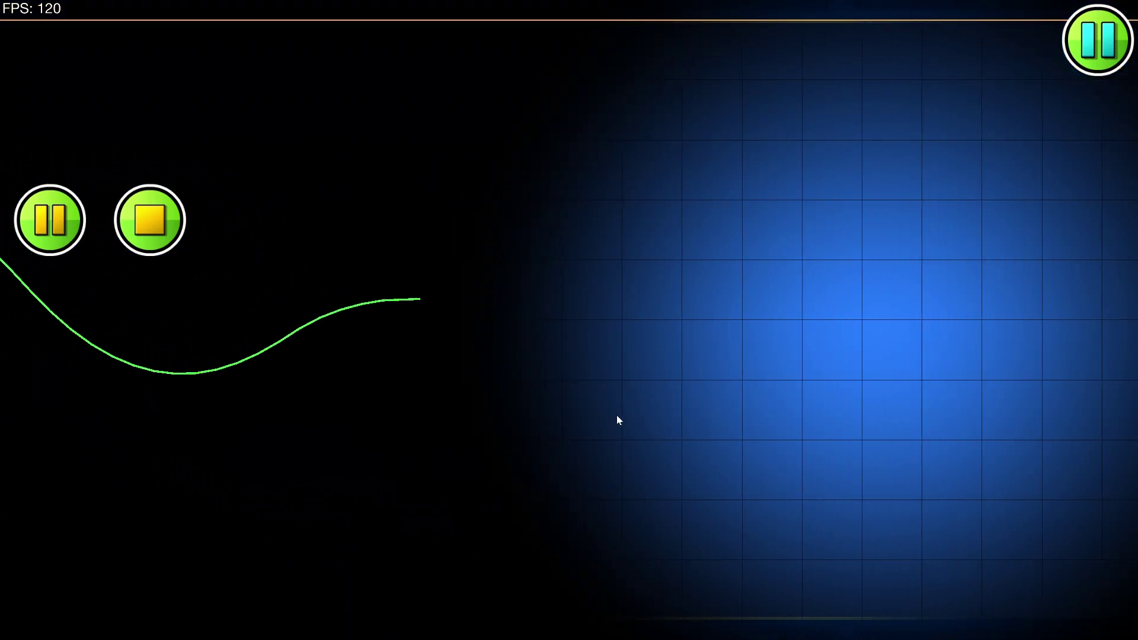
left_click(614, 415)
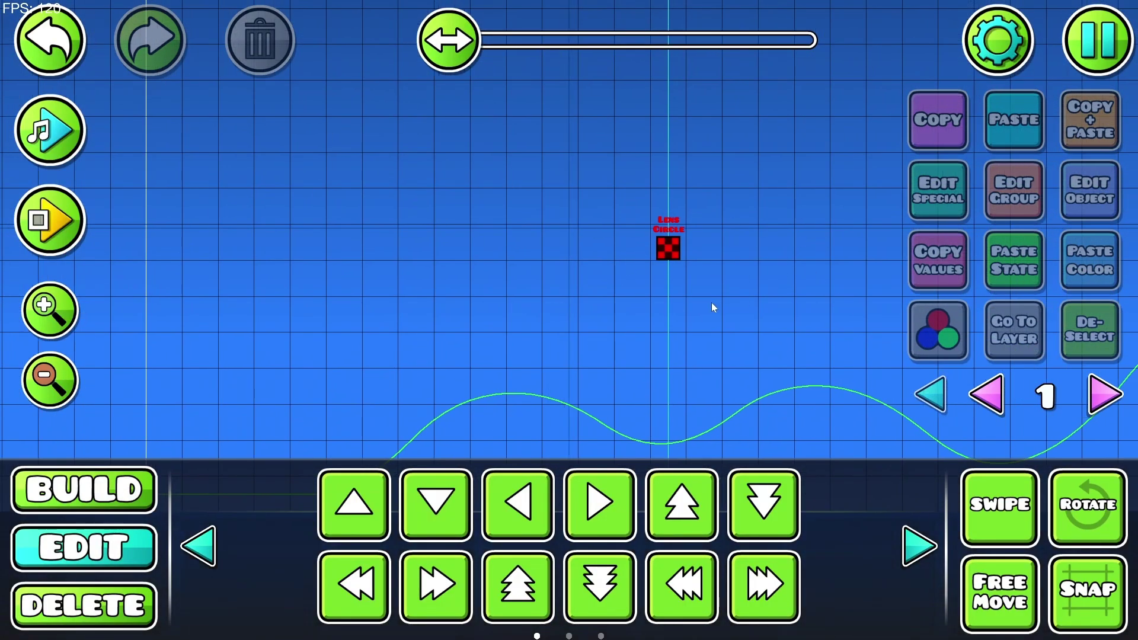
Delete the Lens Circle trigger near the start of the level
key("3")
left_click(672, 258)
key("2")
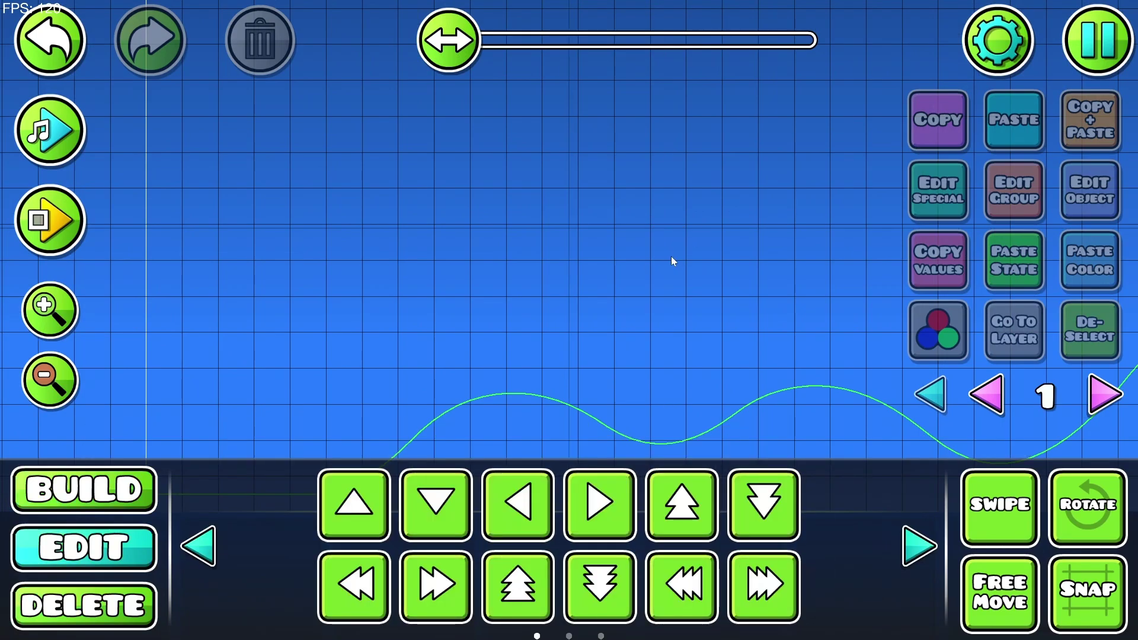
Place a Radial Blur trigger above the ground near the start of the level and open its settings
key("1")
left_click(437, 510)
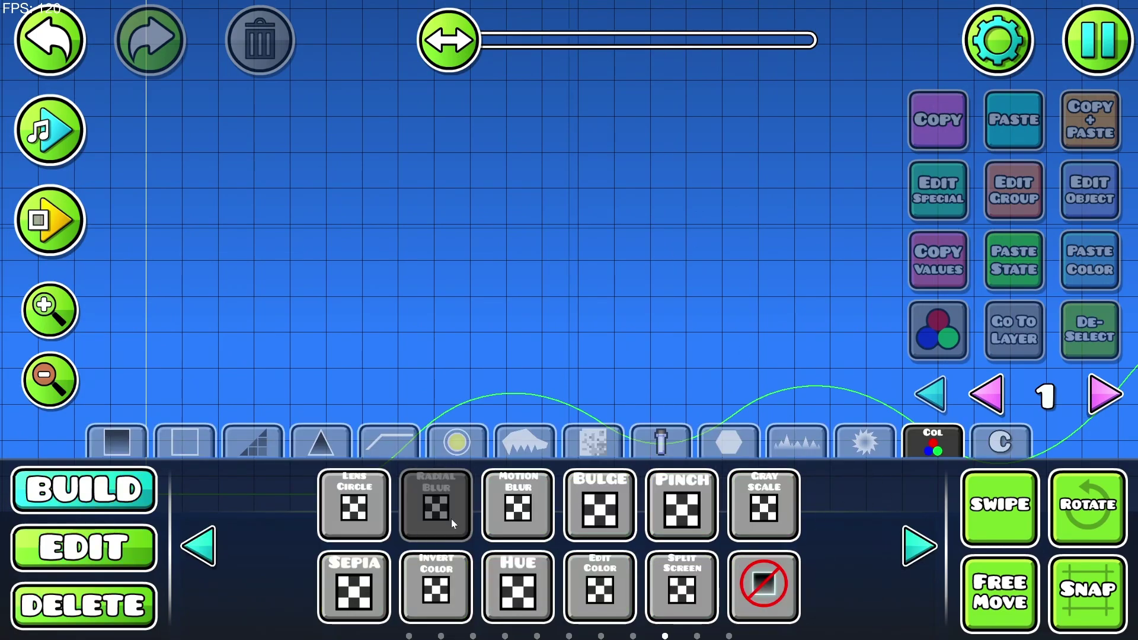
left_click(595, 240)
left_click_drag(725, 315, 742, 215)
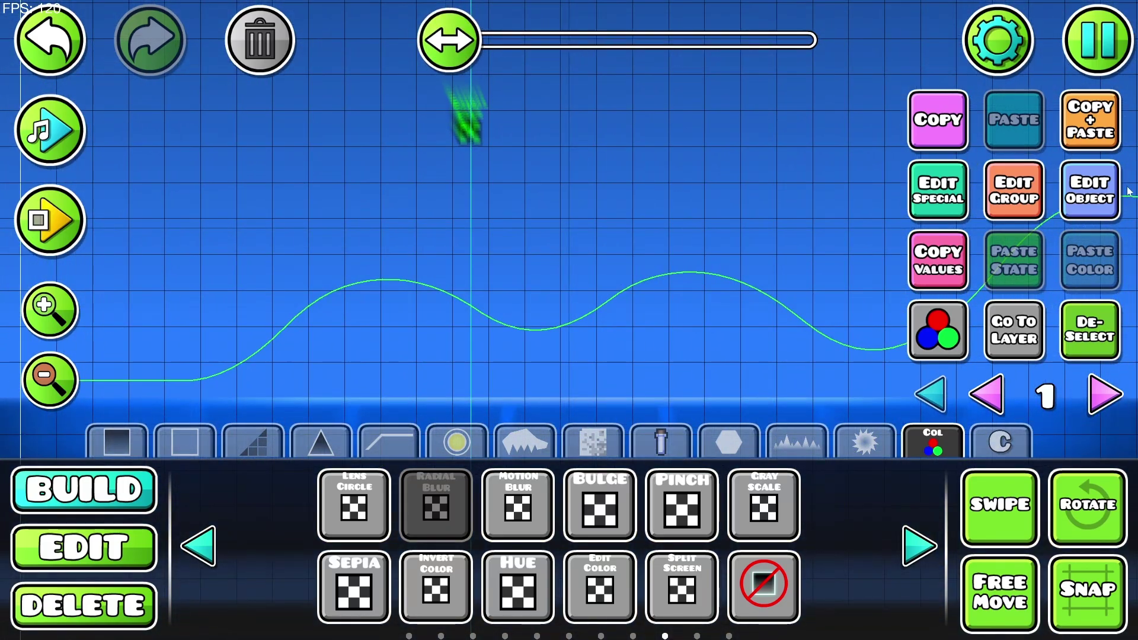
left_click(1119, 187)
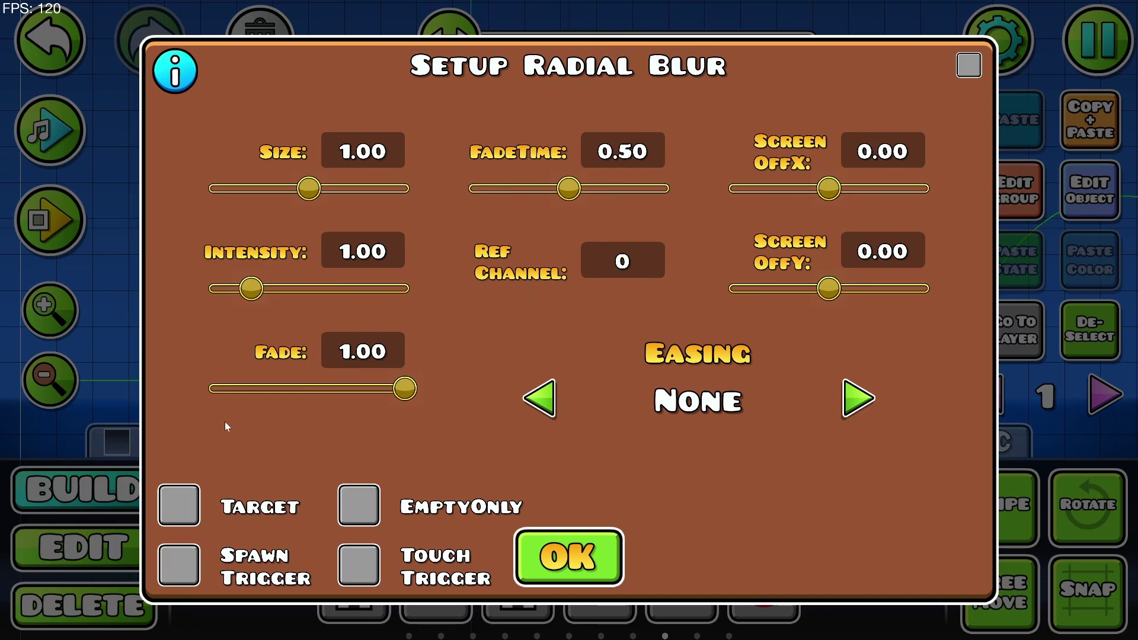
Enable Target on the Radial Blur trigger with P1 as its CenterID and confirm the settings
left_click(189, 508)
left_click(740, 236)
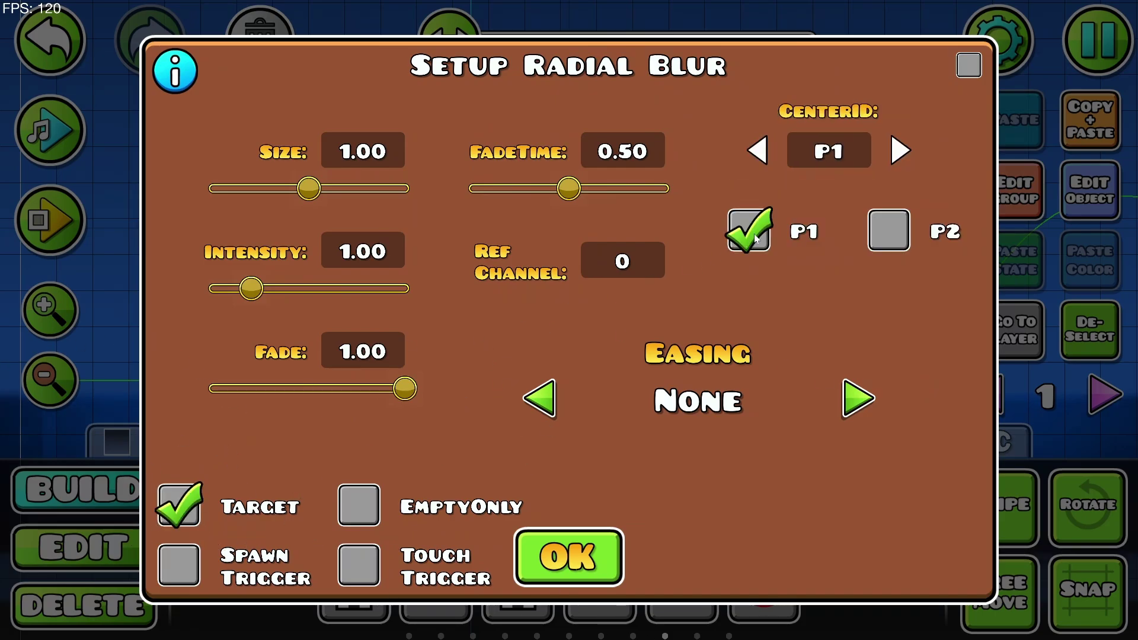
left_click(884, 150)
left_click(750, 229)
left_click(554, 546)
Playtest the level to preview the Radial Blur effect centred on the player, and end the playtest
key("Return")
left_click(551, 398)
left_click(552, 398)
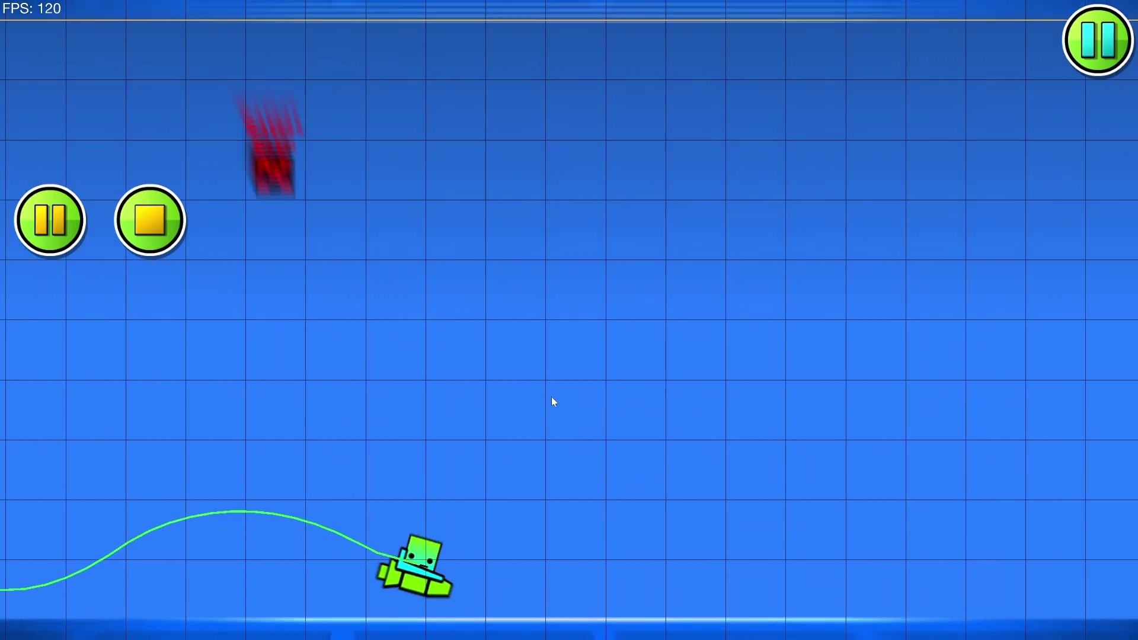
left_click(551, 401)
left_click(551, 401)
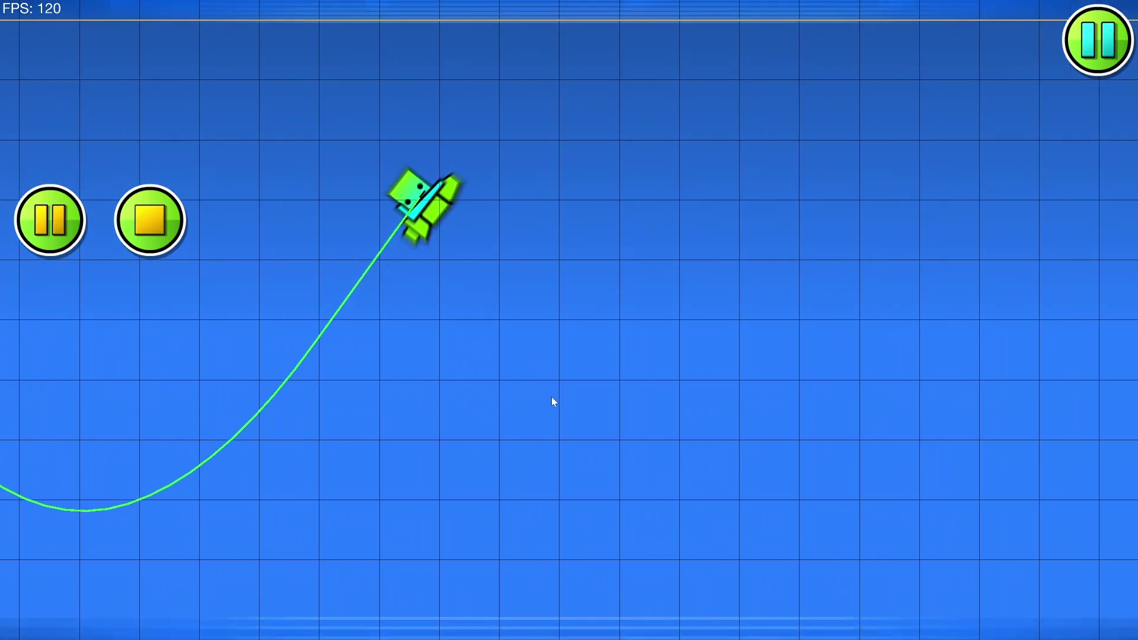
left_click(552, 396)
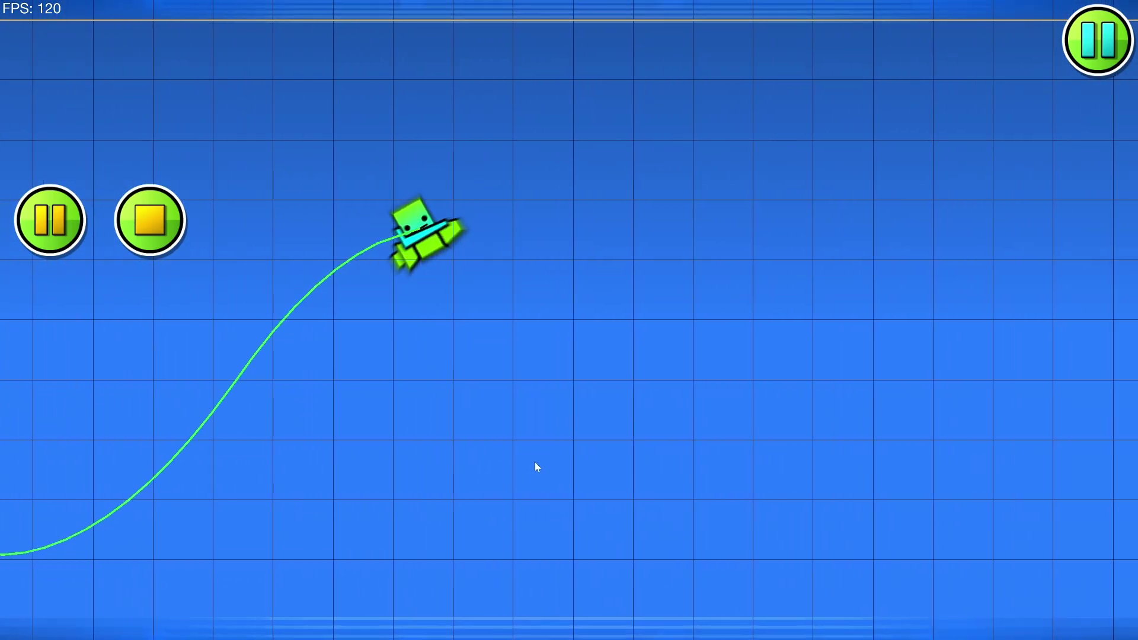
left_click(548, 497)
left_click(868, 576)
left_click(1054, 518)
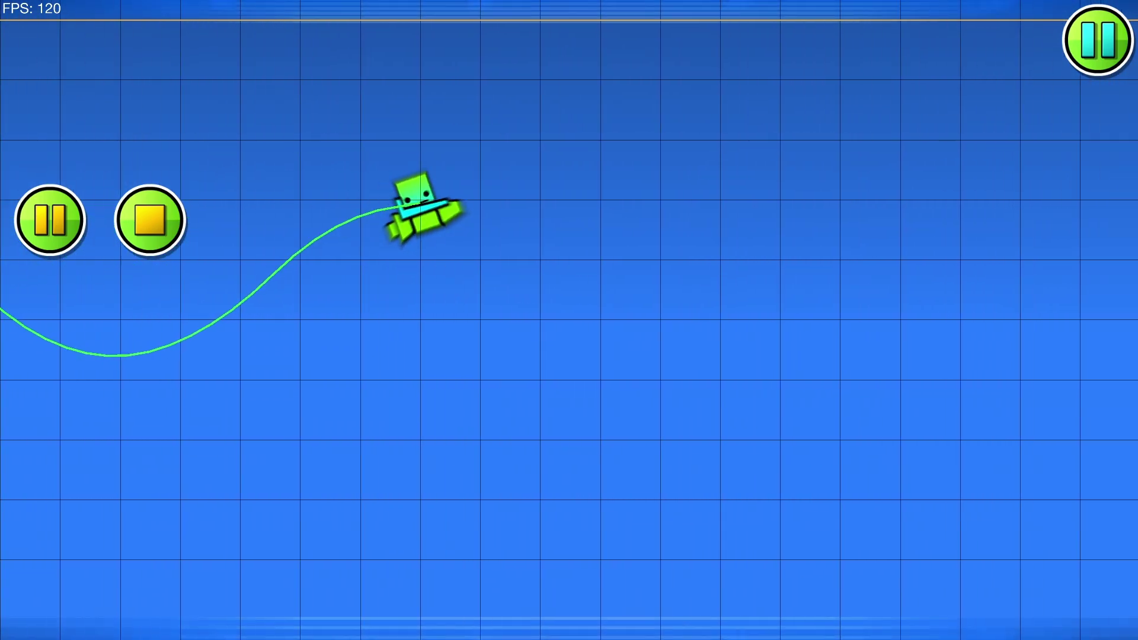
left_click(921, 557)
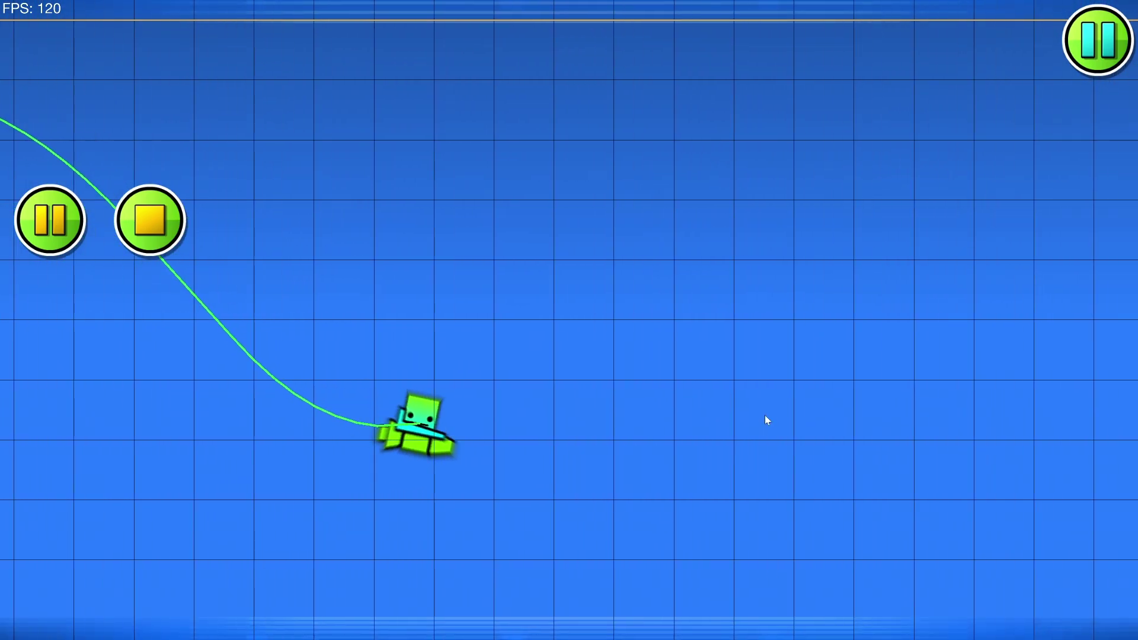
left_click(150, 220)
Delete the Radial Blur trigger near the start of the level
left_click_drag(254, 314, 983, 323)
left_click_drag(302, 332, 1033, 335)
left_click_drag(255, 326, 750, 291)
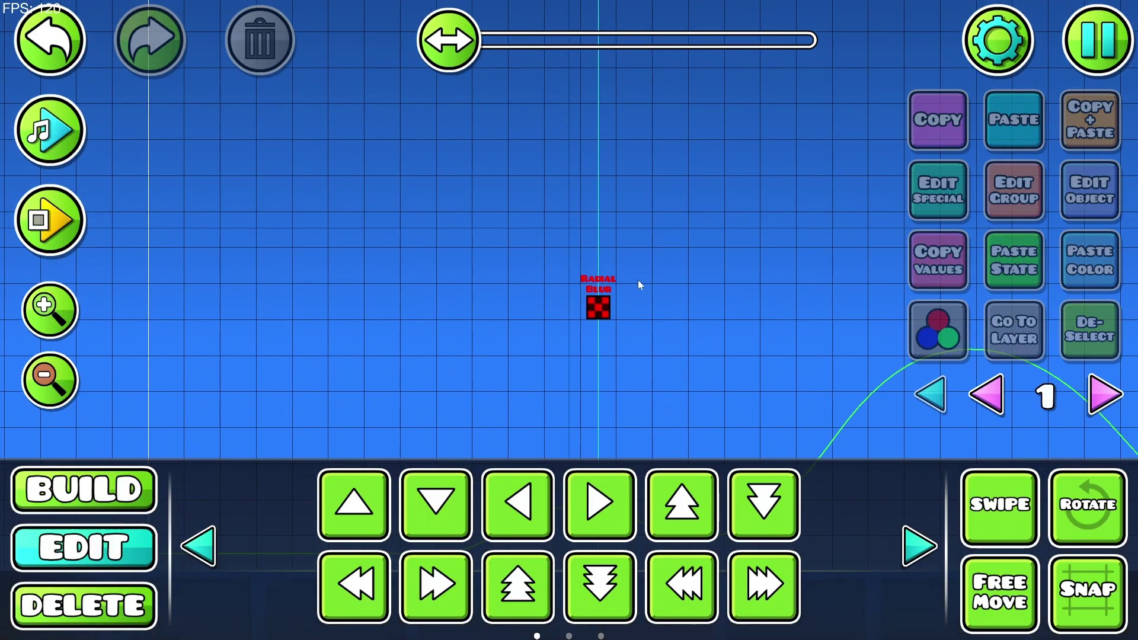
key("3")
left_click(589, 308)
Place a Motion Blur trigger near the start of the level and open its settings
key("1")
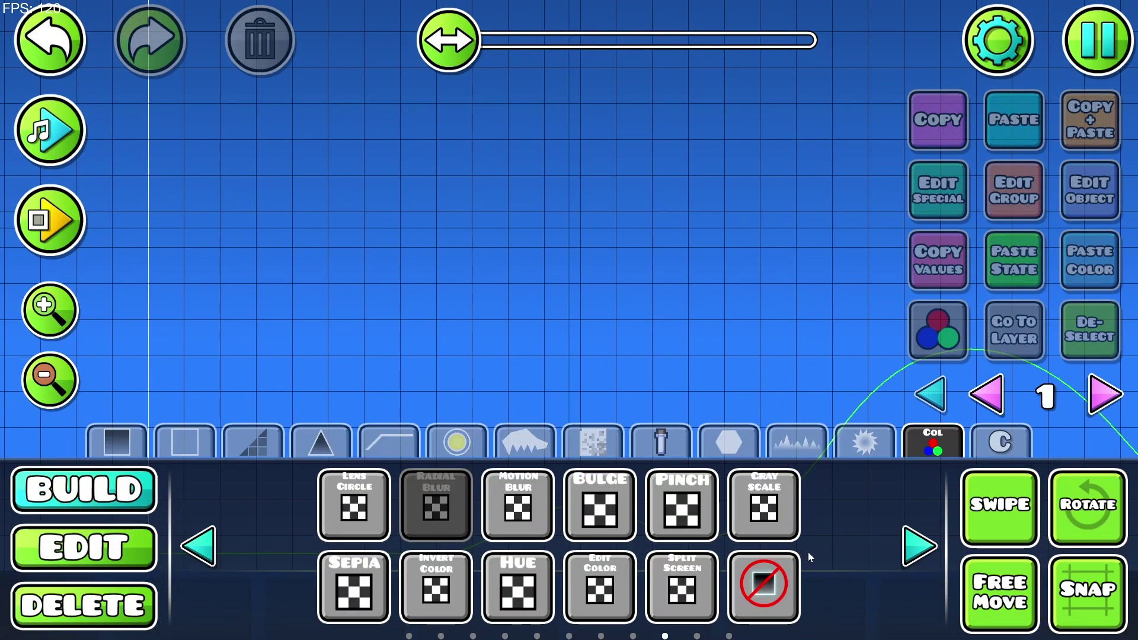
left_click(520, 513)
left_click(566, 270)
left_click(1073, 190)
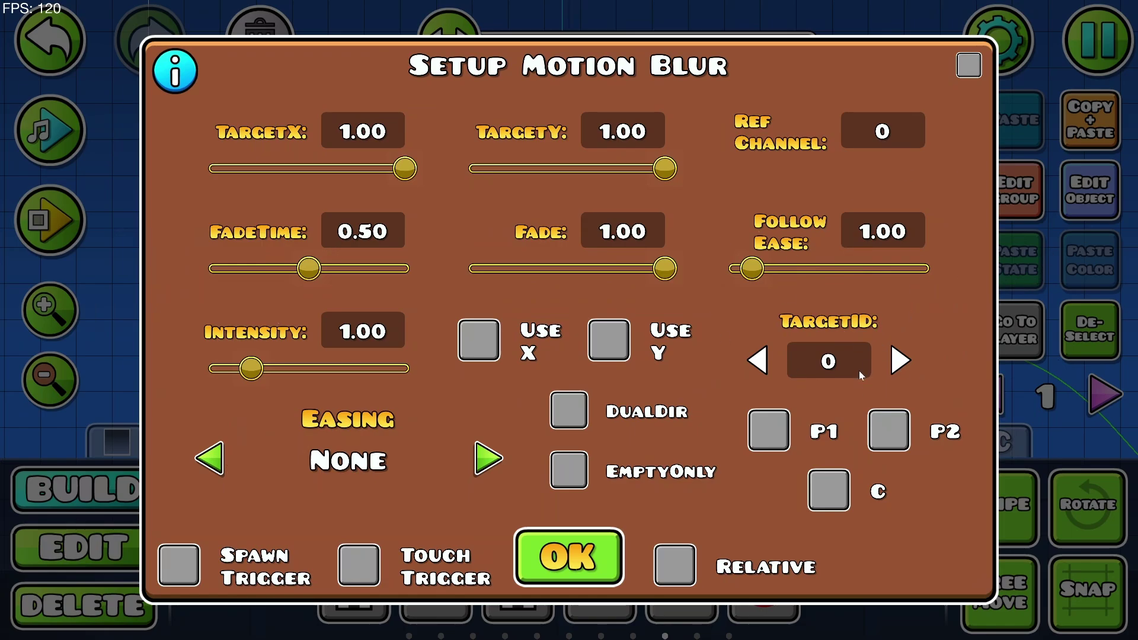
Set the Motion Blur trigger's TargetID to P1 and its Intensity to 5.00
left_click(767, 440)
left_click_drag(252, 367, 463, 350)
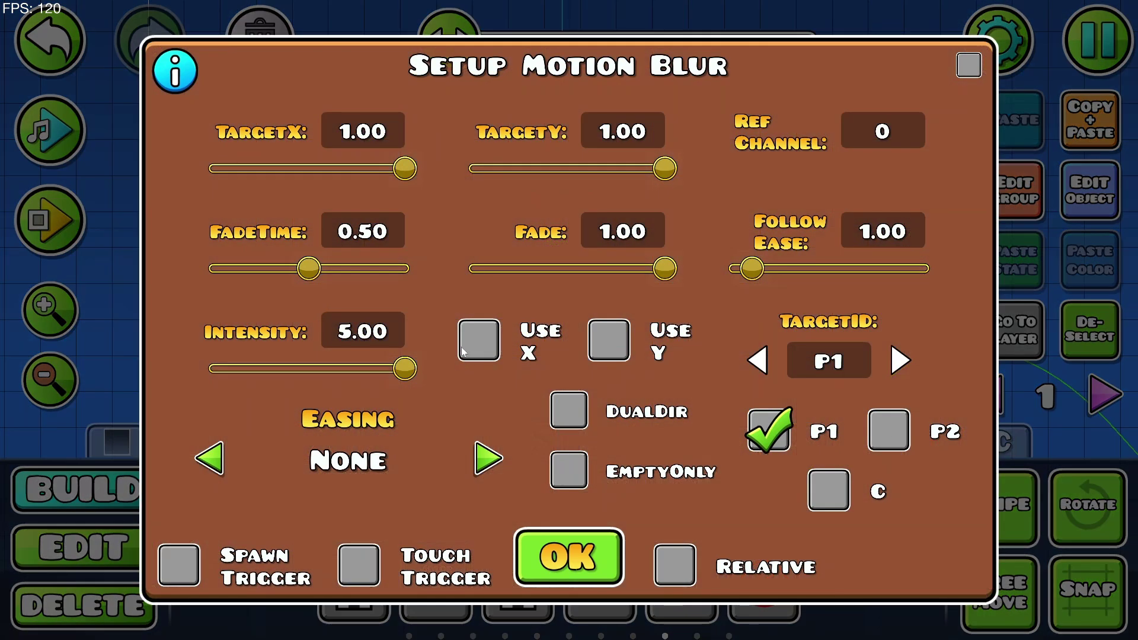
left_click(585, 568)
Playtest the level to check the Motion Blur trigger targeting P1 at full intensity
key("Return")
left_click(621, 328)
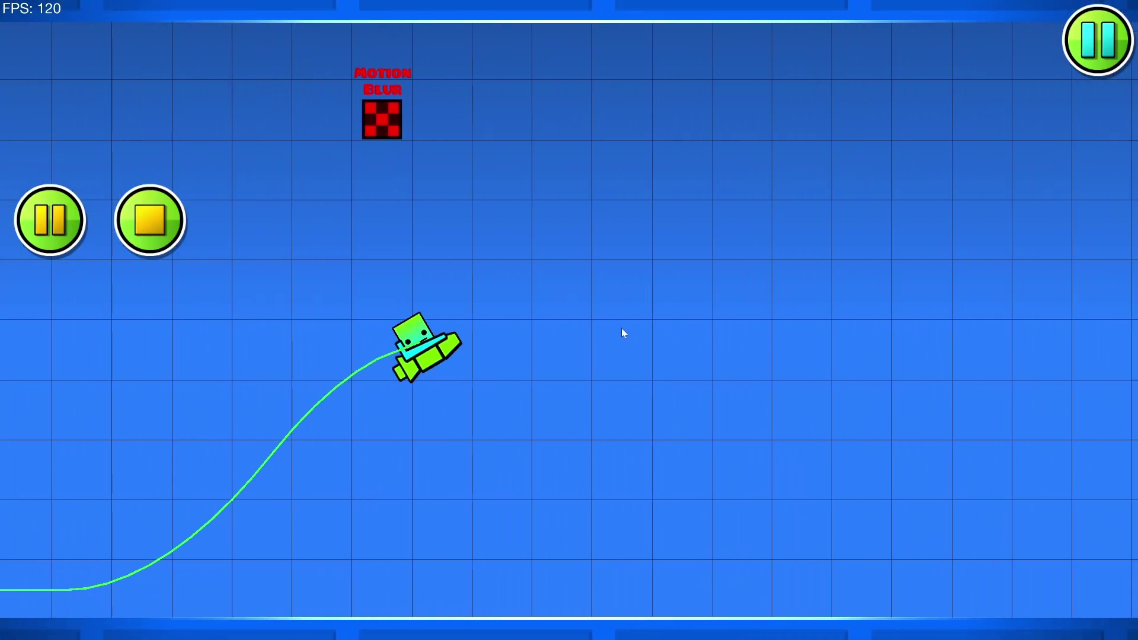
left_click(621, 329)
left_click(621, 329)
left_click(621, 329)
key("Return")
Reopen the Motion Blur trigger's settings and enable both Use X and Use Y
left_click_drag(621, 328, 975, 244)
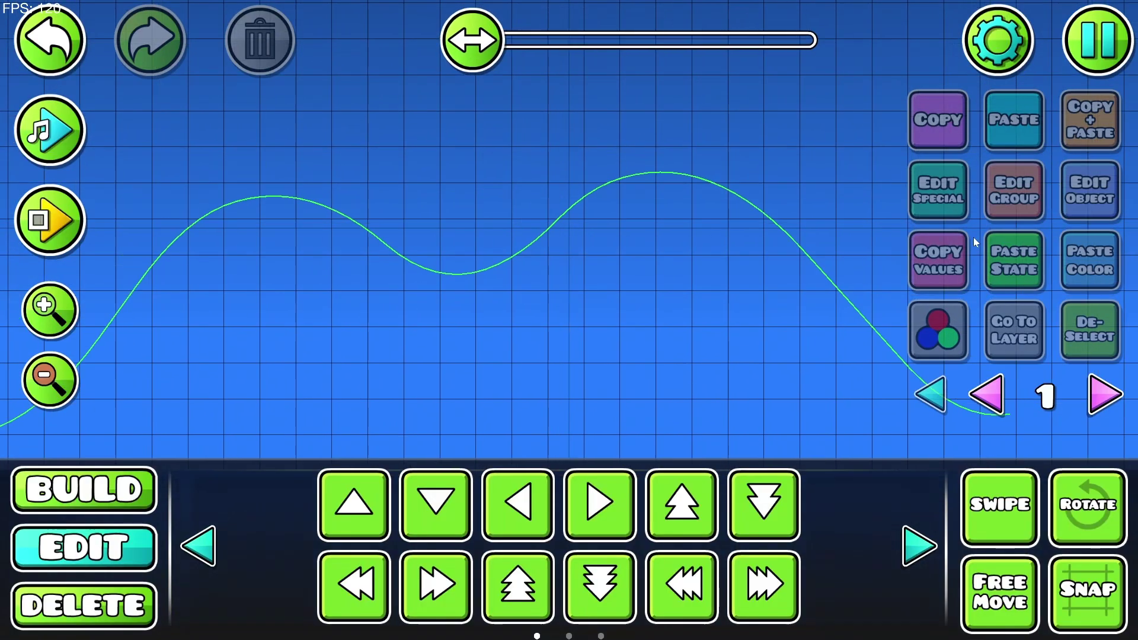
left_click_drag(296, 222, 710, 207)
left_click(363, 157)
left_click(1093, 181)
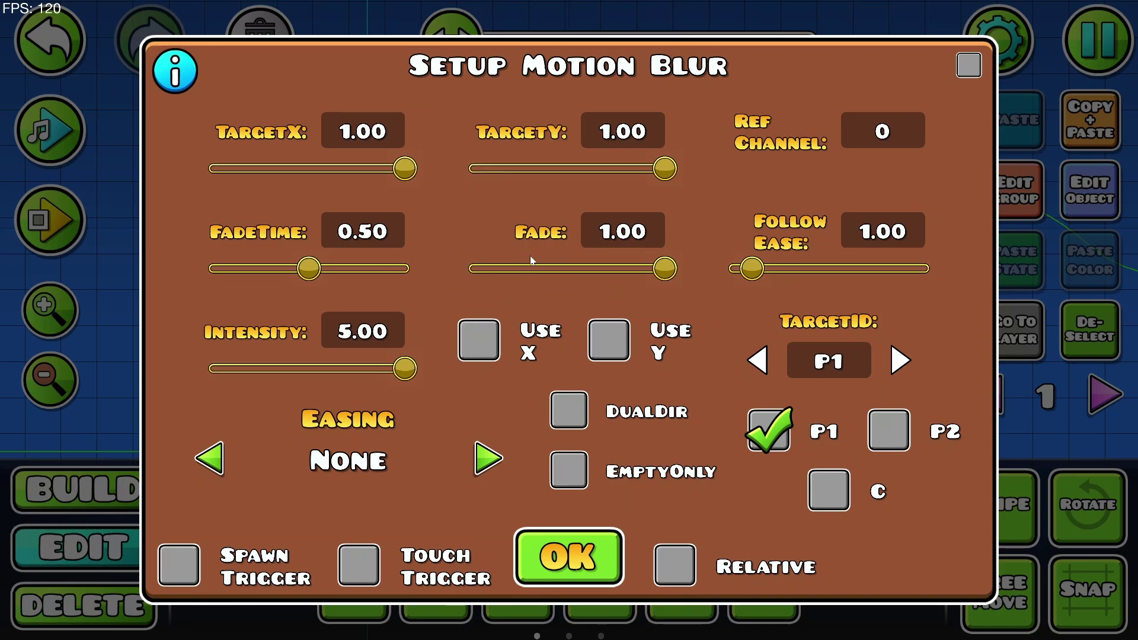
left_click(610, 337)
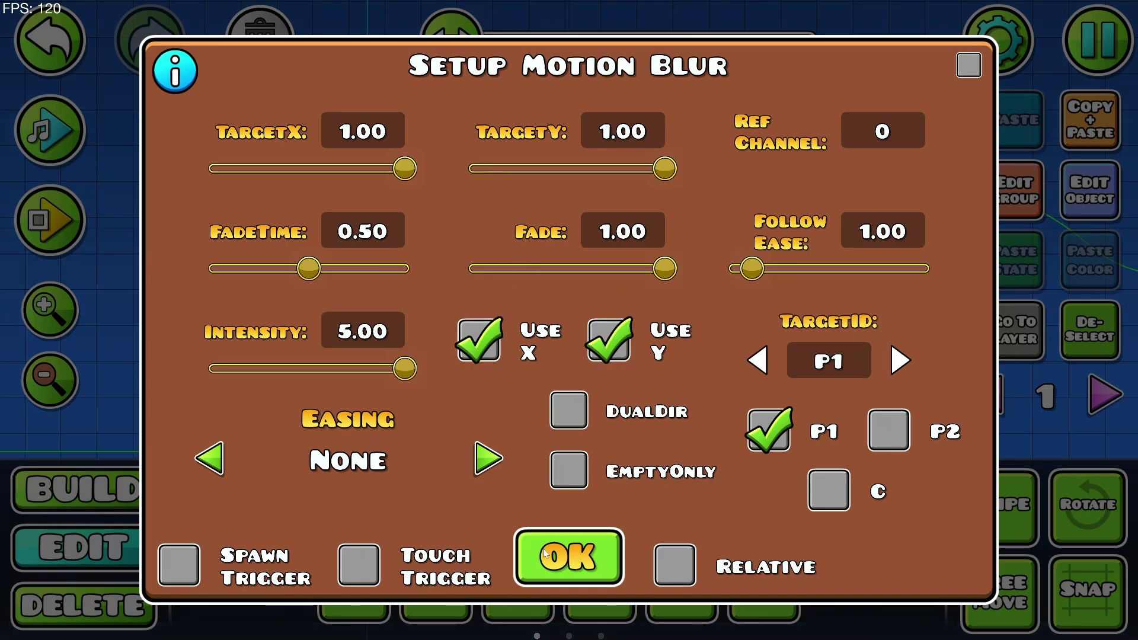
left_click(590, 543)
Playtest the level to preview Motion Blur with both axes enabled
key("Return")
left_click(616, 370)
left_click_drag(617, 368, 593, 348)
key("Return")
Delete the Motion Blur trigger near the start of the level
left_click_drag(178, 284, 948, 243)
left_click_drag(178, 261, 1019, 249)
left_click_drag(195, 267, 1024, 196)
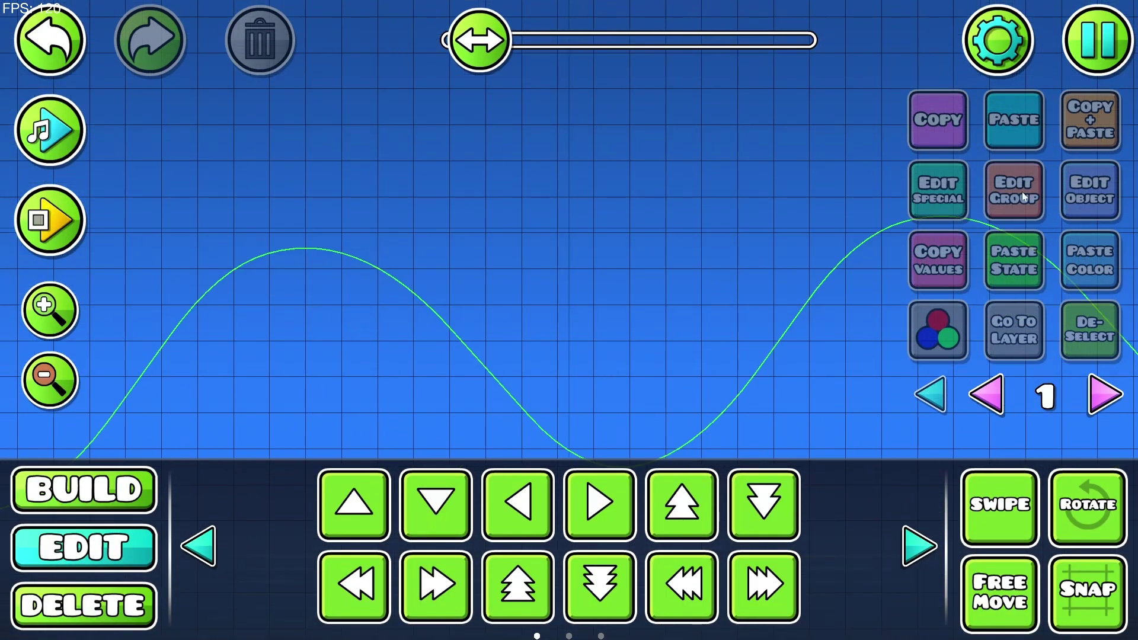
left_click_drag(196, 356, 881, 198)
left_click_drag(196, 261, 812, 327)
key("3")
left_click(721, 159)
Place a Bulge trigger above the ground near the start of the level
key("1")
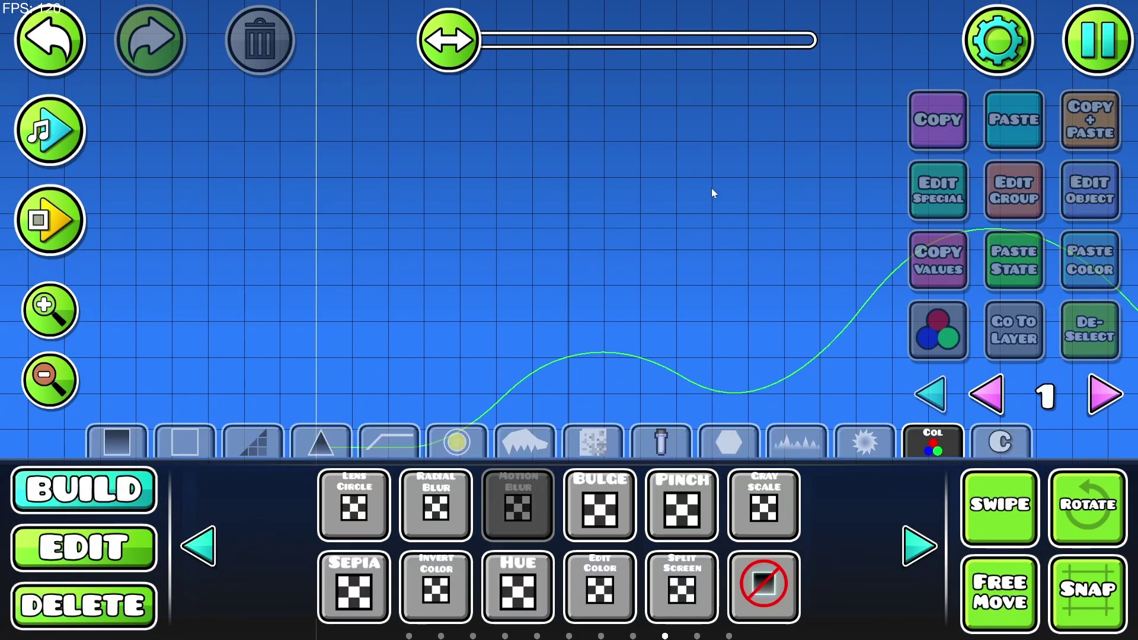
left_click(599, 506)
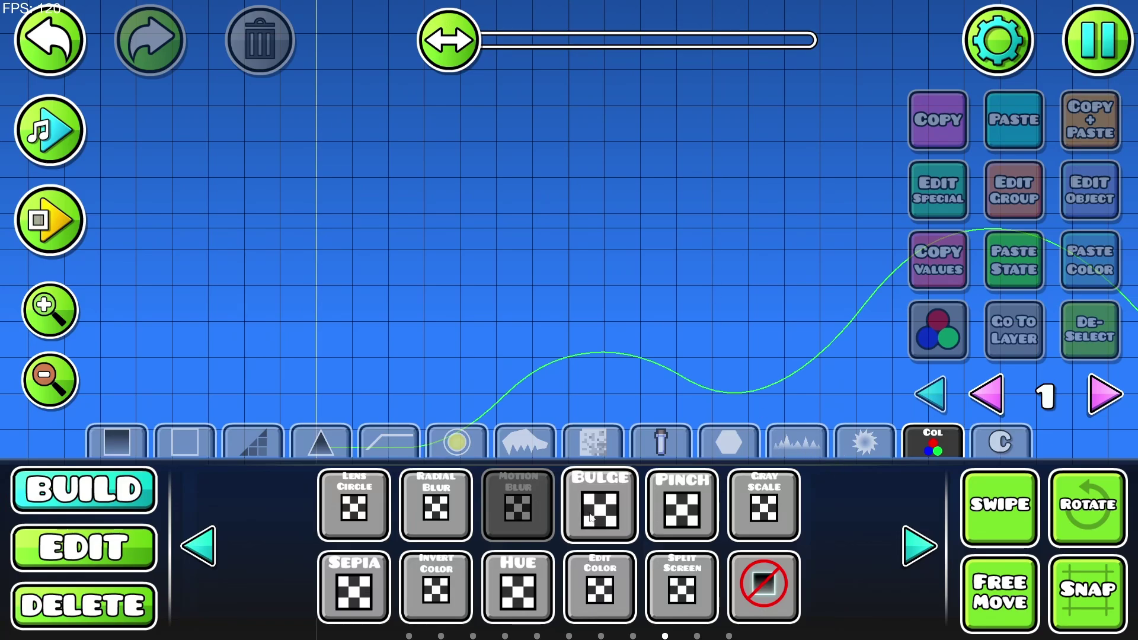
left_click(765, 201)
left_click_drag(738, 264, 354, 192)
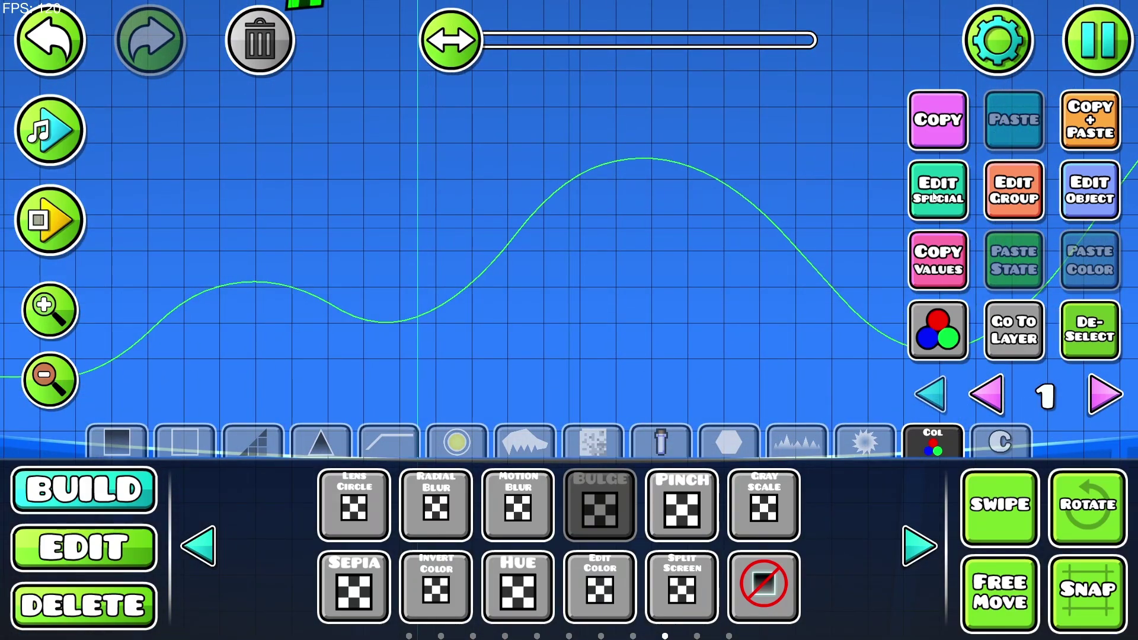
Open the Bulge trigger's settings, adjust its effect values and confirm them
left_click(1086, 200)
left_click_drag(474, 200, 407, 194)
left_click_drag(480, 295, 350, 286)
left_click_drag(764, 191, 828, 194)
left_click_drag(769, 294, 821, 296)
left_click_drag(374, 407, 481, 396)
left_click(305, 473)
left_click(689, 230)
left_click(569, 557)
Playtest the level to preview the configured Bulge effect
key("Return")
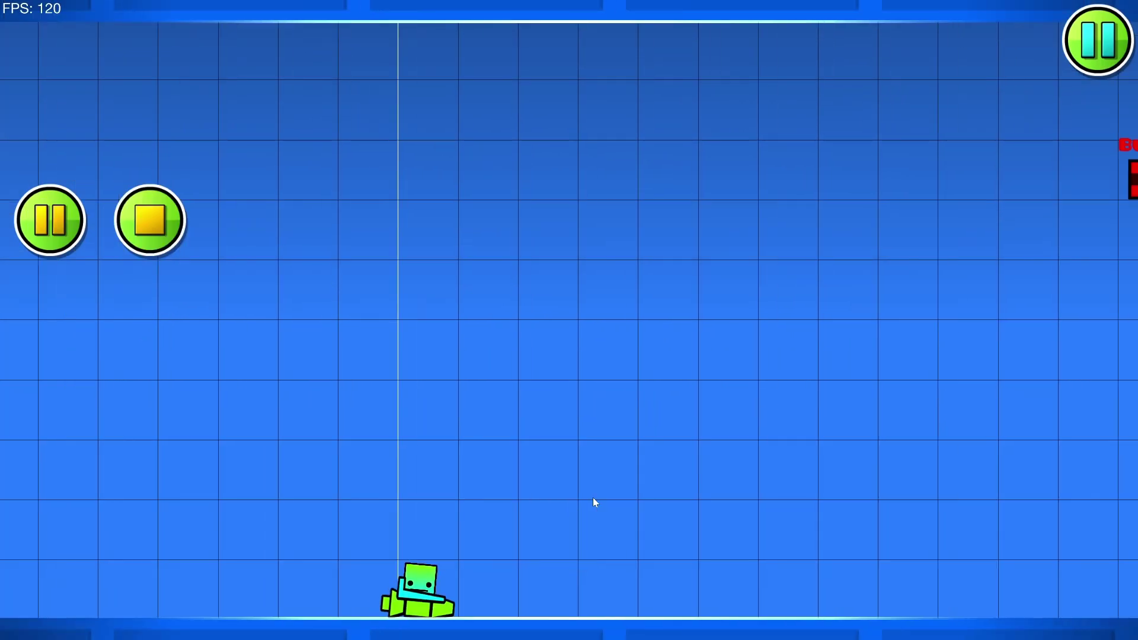
left_click(618, 448)
left_click(604, 412)
left_click_drag(603, 412, 578, 370)
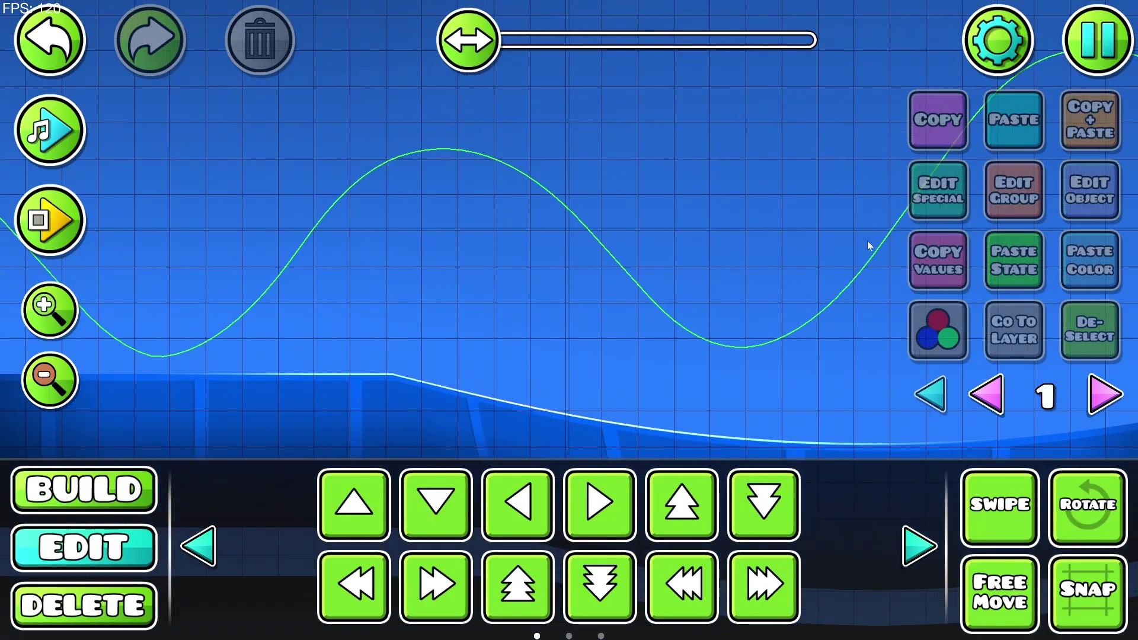
Place a black spike in the air a few grid cells after the Bulge trigger
left_click(117, 491)
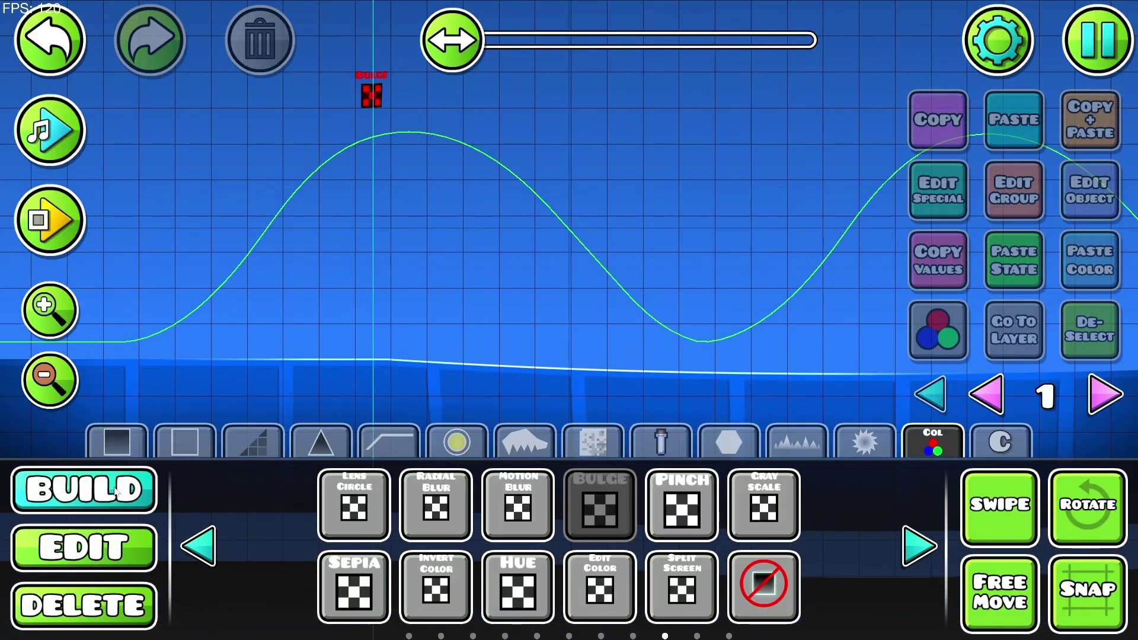
left_click(330, 428)
left_click(336, 491)
left_click(659, 238)
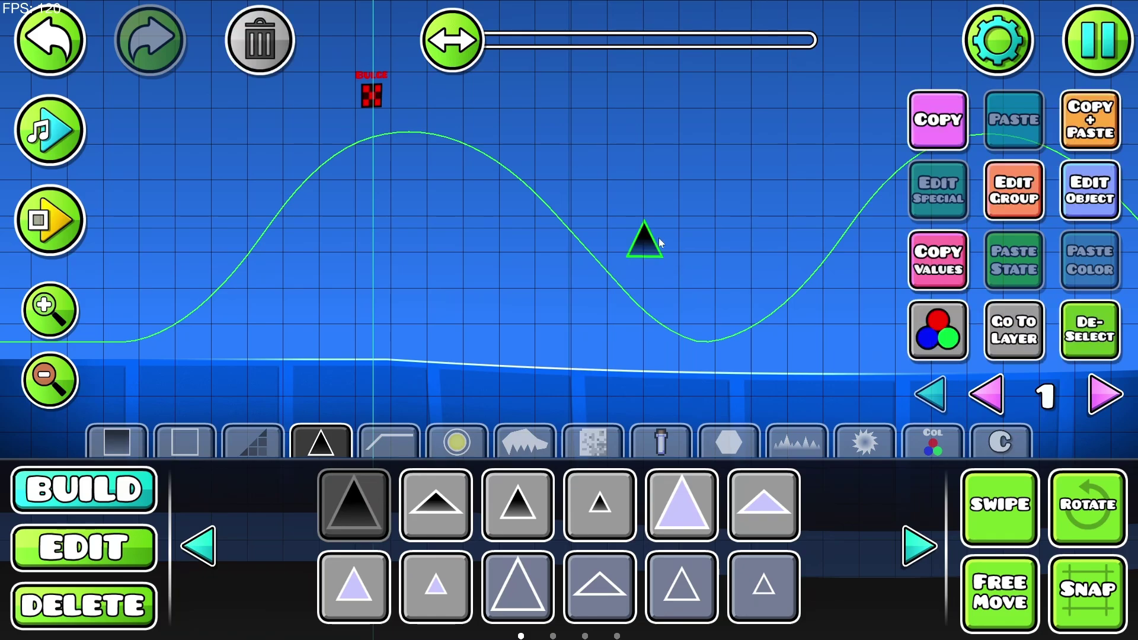
Playtest the level to see how the Bulge effect distorts the spike
key("Return")
left_click(627, 263)
left_click(627, 263)
left_click(627, 263)
left_click(615, 279)
key("Return")
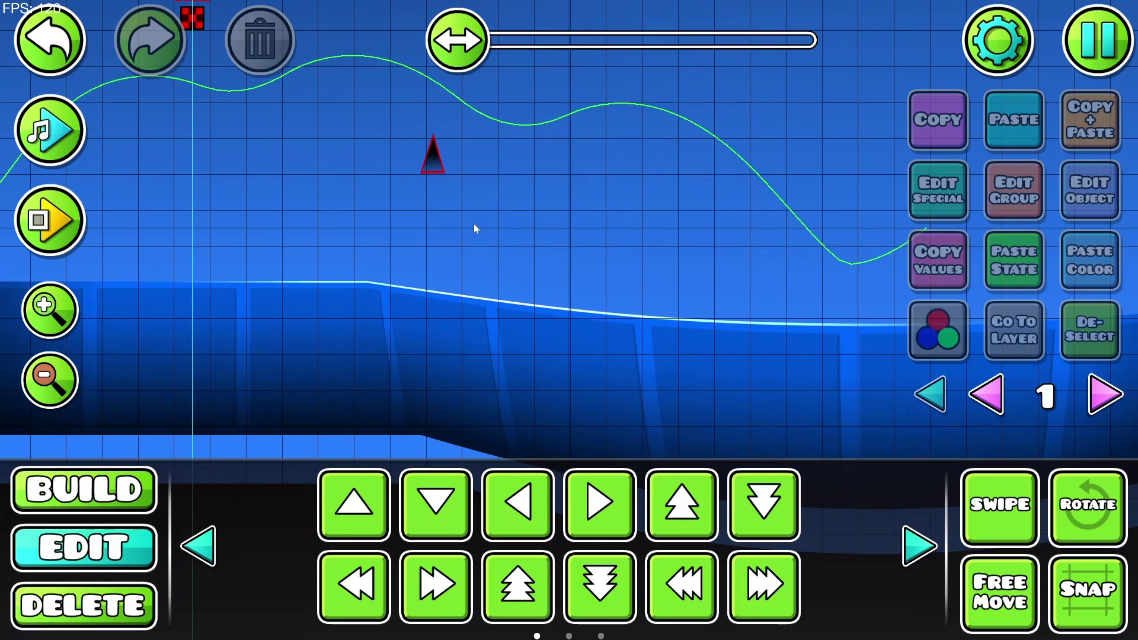
Select the spike and playtest the level a second time to recheck the Bulge distortion
left_click_drag(474, 223, 545, 254)
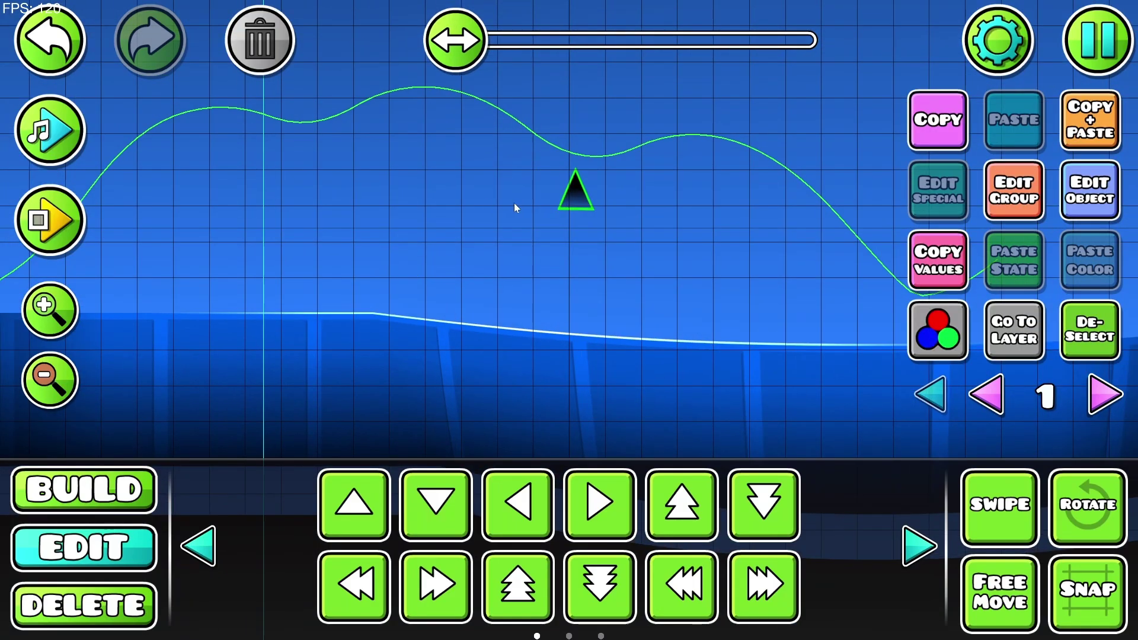
key("Return")
left_click(513, 203)
left_click(513, 202)
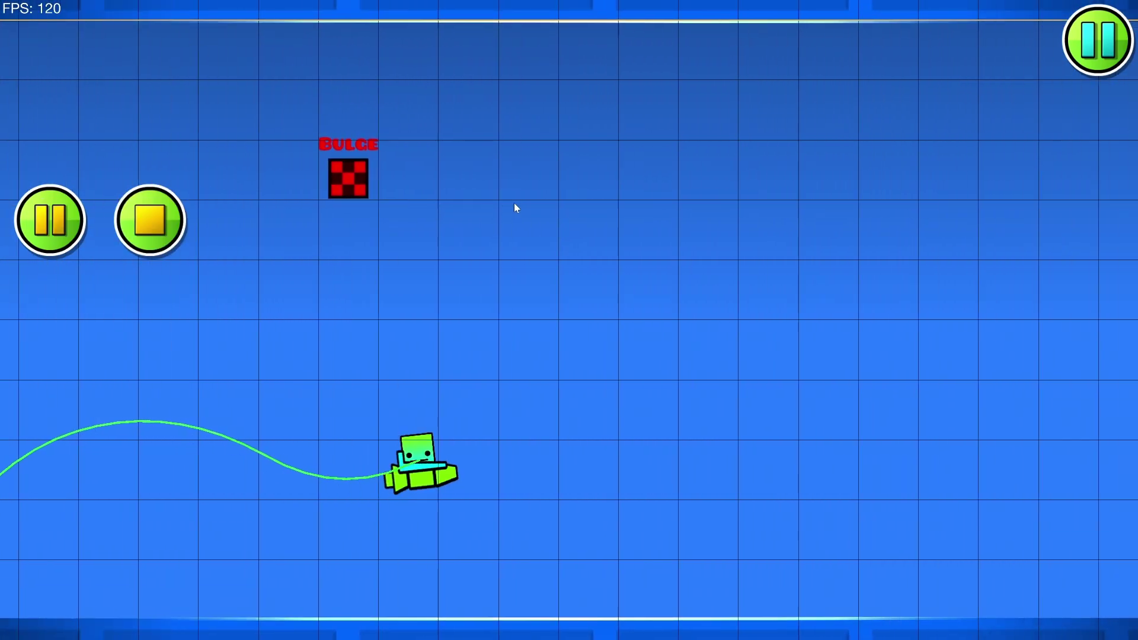
left_click(508, 194)
left_click(501, 193)
left_click(499, 193)
left_click(484, 199)
left_click(459, 191)
key("Return")
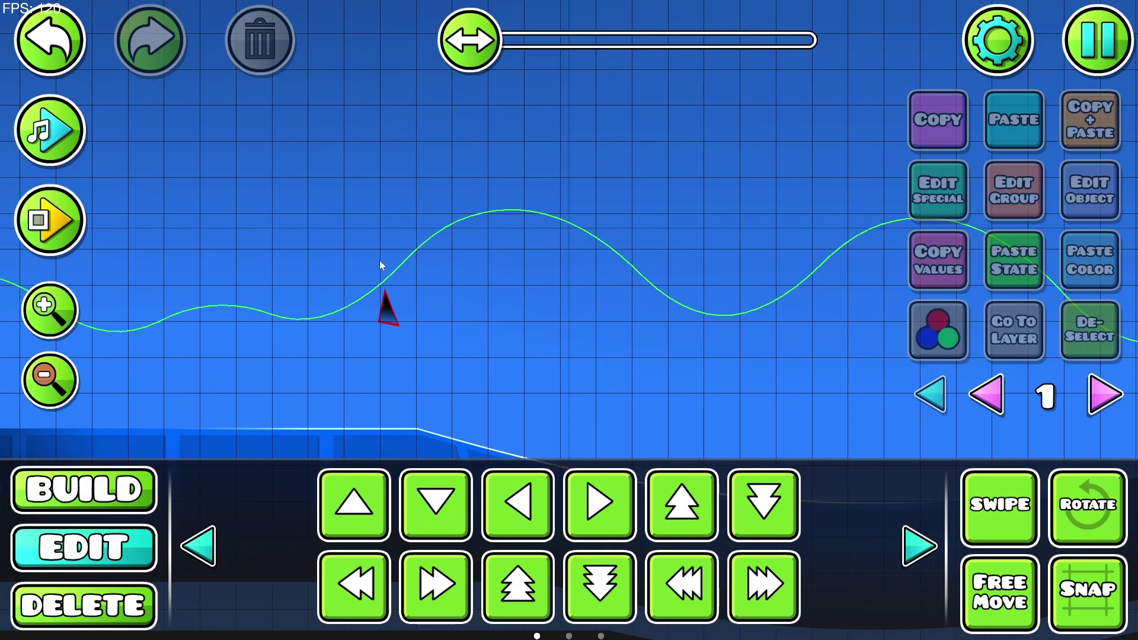
Delete the spike and the Bulge trigger from the level
key("3")
left_click(387, 296)
key("1")
left_click_drag(366, 289, 936, 255)
left_click_drag(438, 272, 1012, 247)
left_click_drag(514, 343, 176, 436)
key("3")
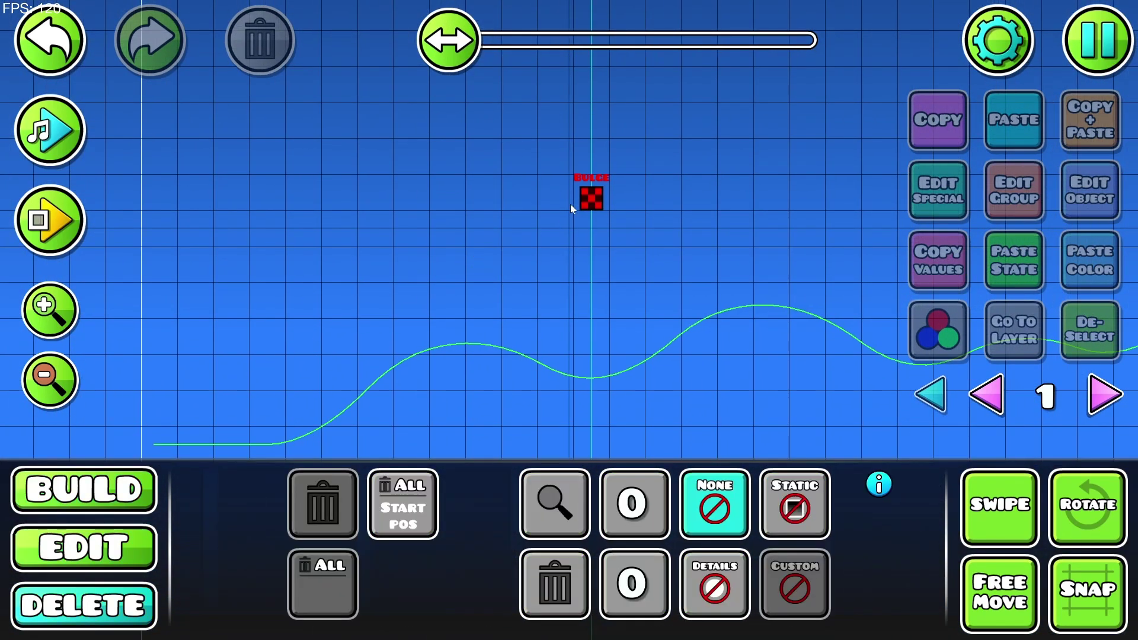
left_click(589, 196)
Place a Pinch trigger above the ground near the start of the level and open its settings
key("1")
left_click(930, 443)
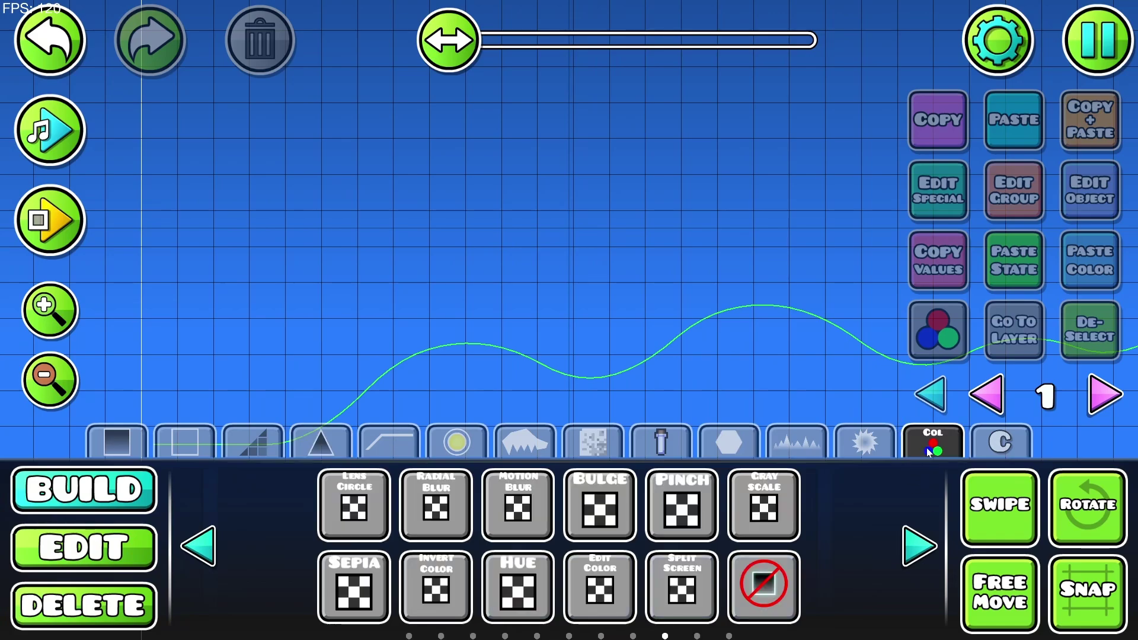
left_click(686, 493)
left_click(737, 207)
left_click_drag(735, 204, 230, 211)
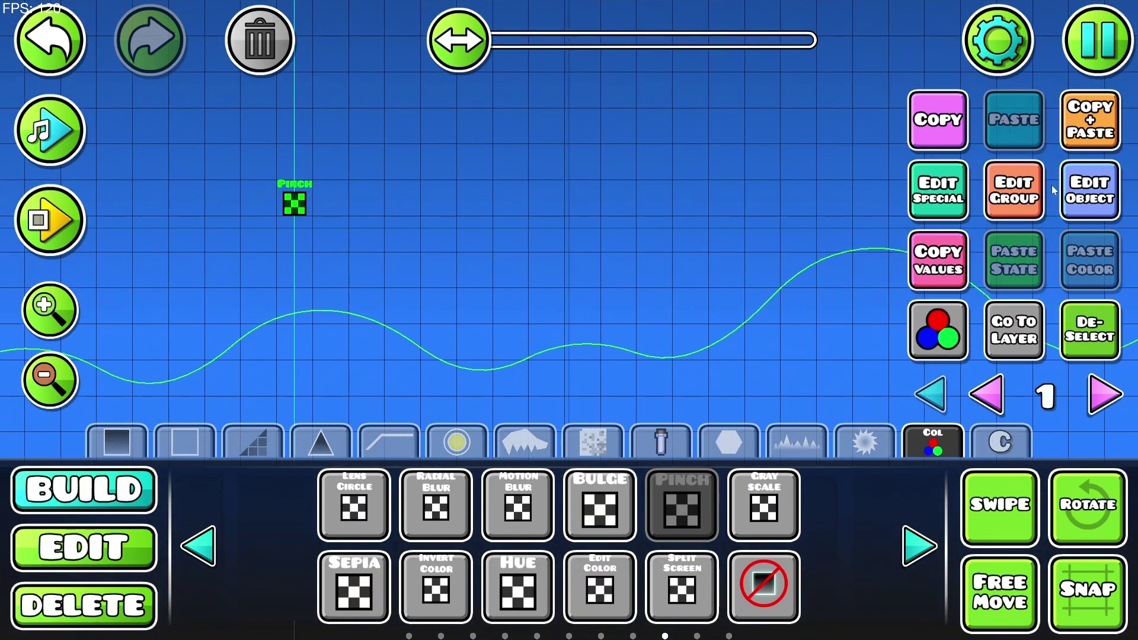
left_click(1092, 199)
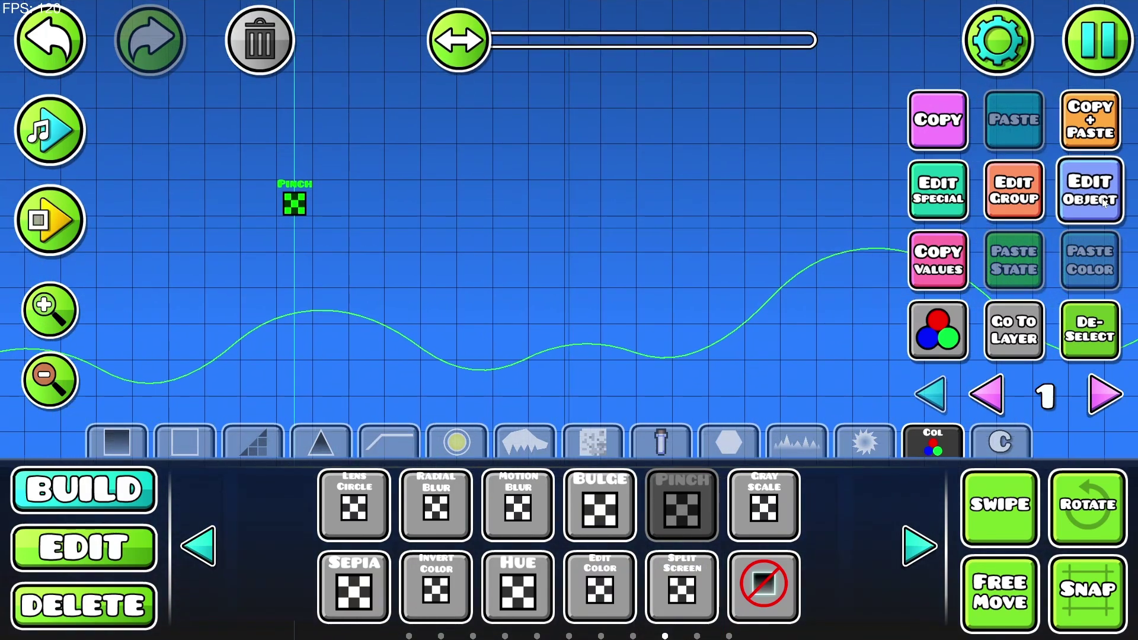
Enable Use X and Use Y on the Pinch trigger and confirm the settings
left_click(566, 159)
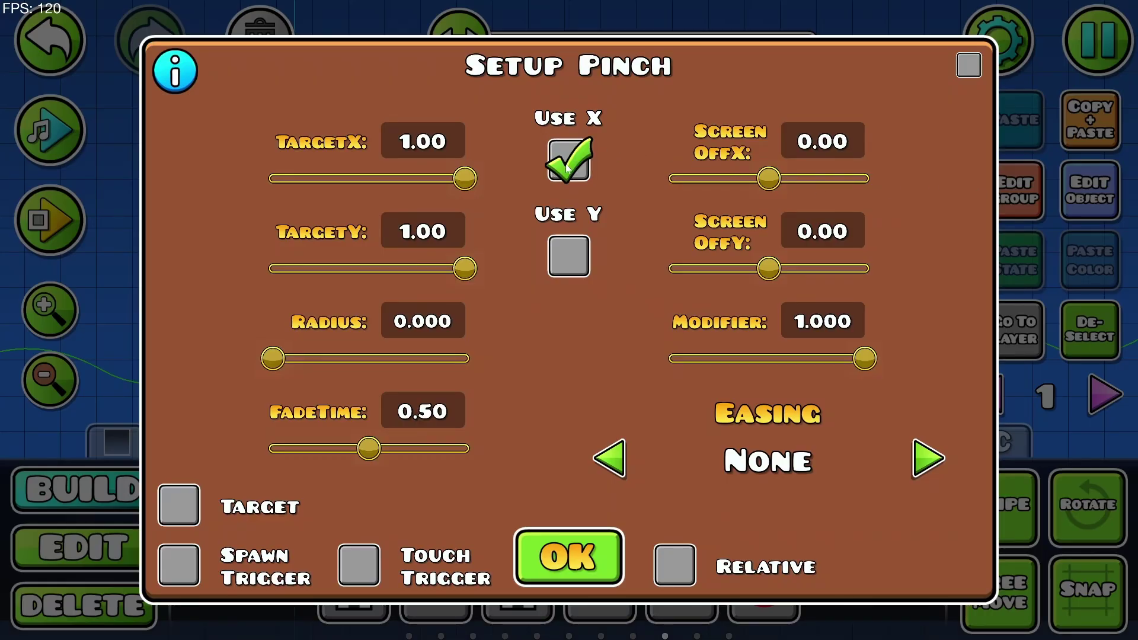
left_click(569, 255)
left_click(570, 562)
Reopen the Pinch trigger's settings, raise its Radius to 0.457 and set the easing to Ease In Out
left_click_drag(571, 320, 480, 302)
left_click(1050, 188)
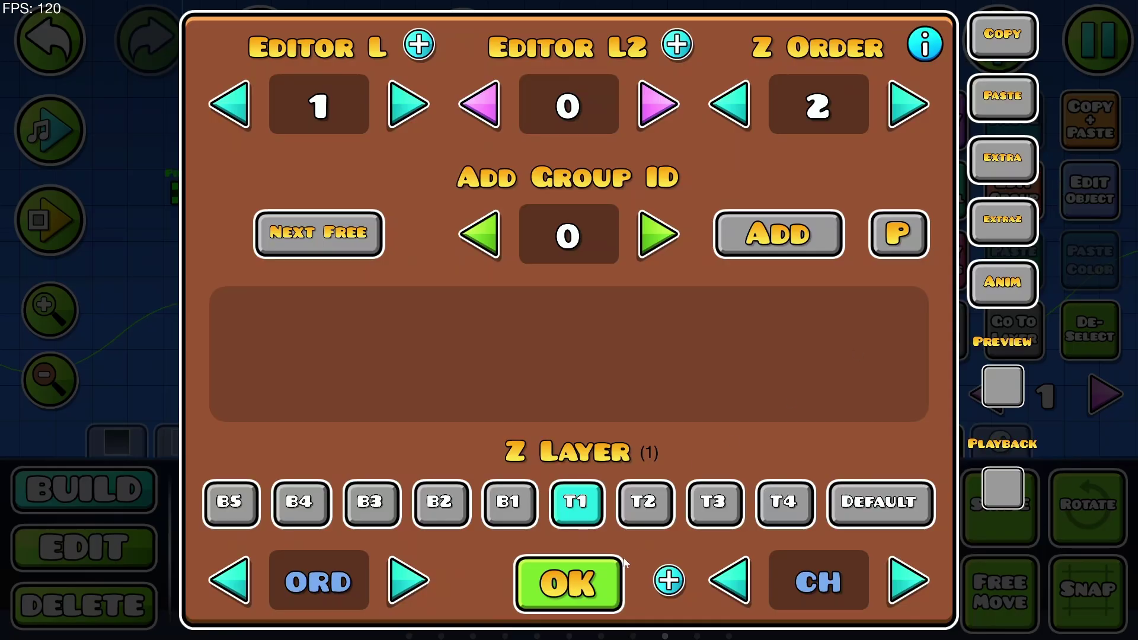
key("Escape")
left_click(1110, 198)
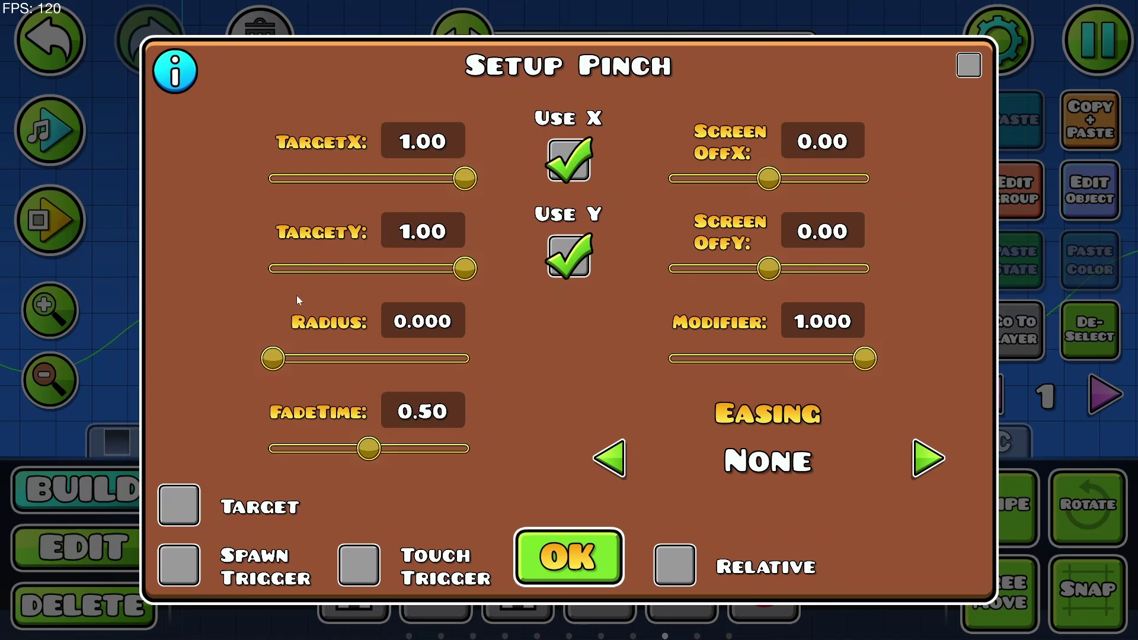
left_click_drag(286, 358, 373, 370)
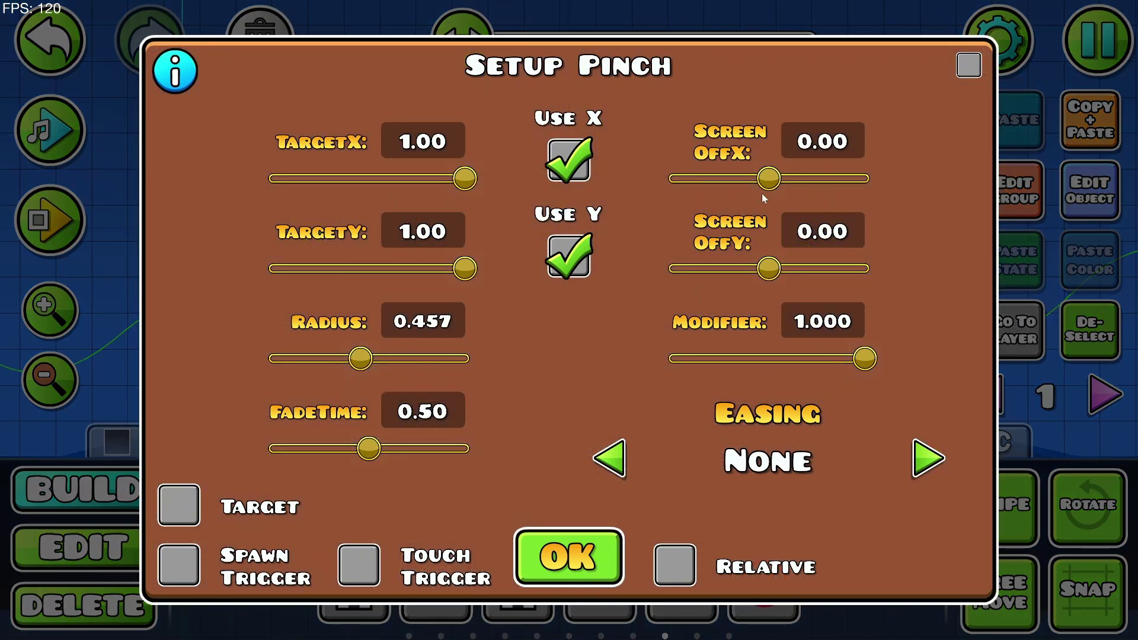
left_click(928, 459)
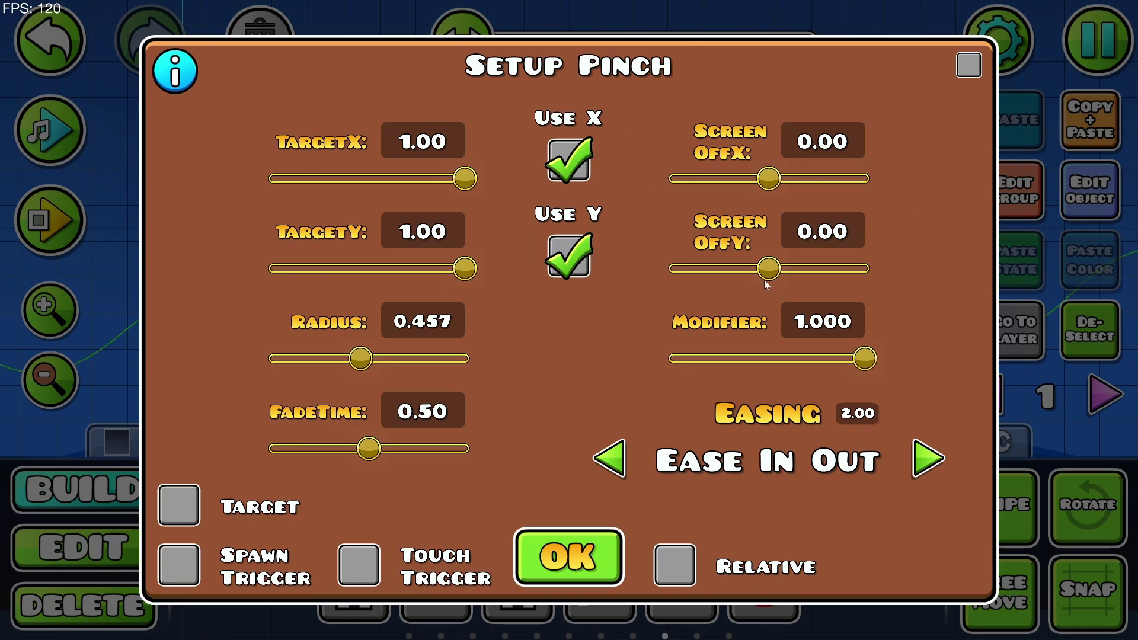
Set the Pinch trigger to be spawn-triggered, confirm its settings and add it to a group
left_click(177, 564)
left_click(569, 557)
left_click(1016, 189)
left_click(657, 235)
left_click(724, 225)
left_click(567, 613)
left_click_drag(449, 259, 677, 256)
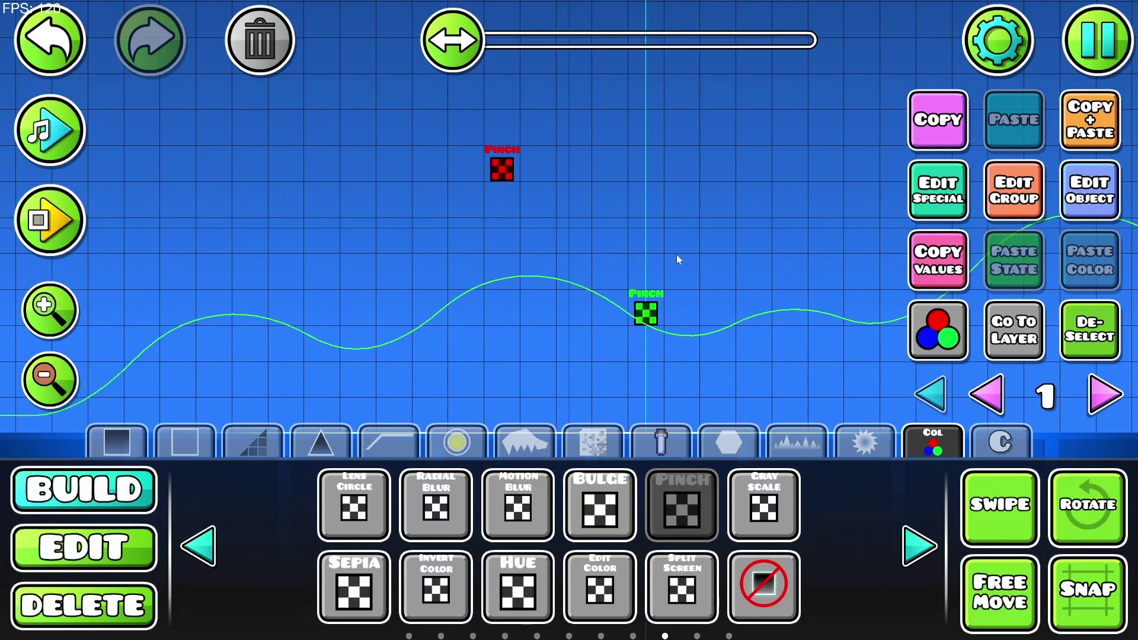
left_click(68, 35)
left_click(80, 546)
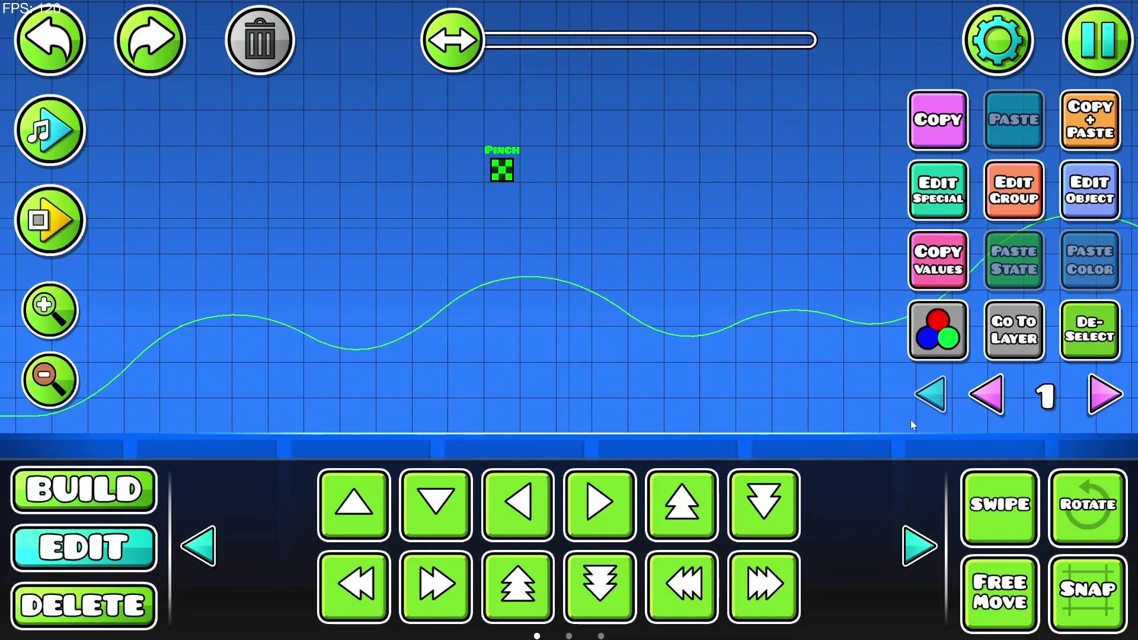
left_click(86, 479)
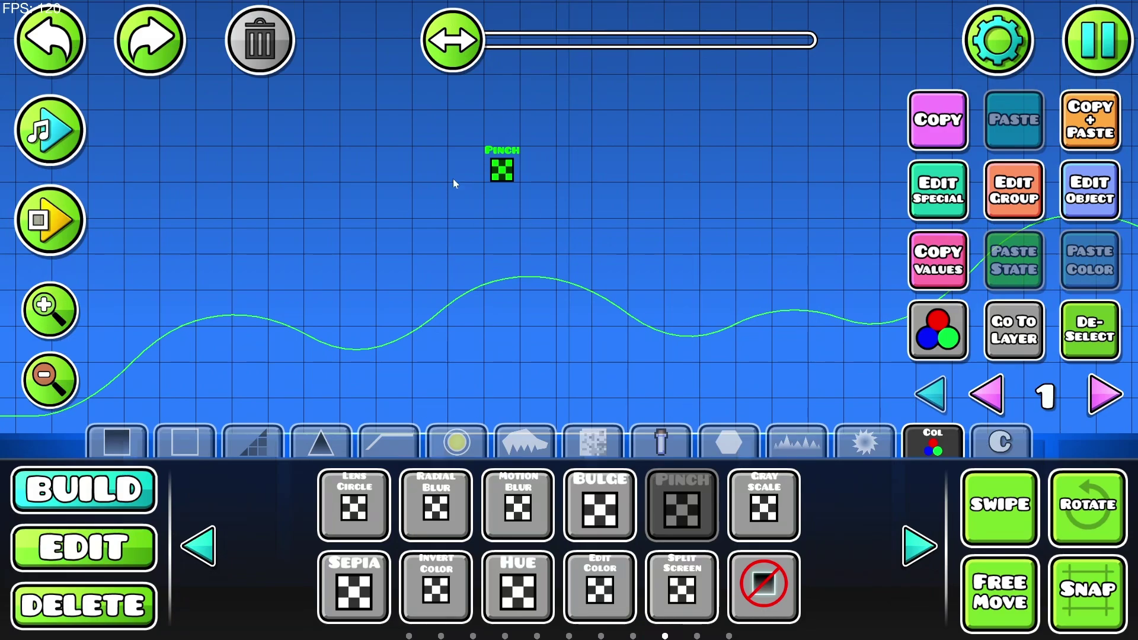
Place a Spawn trigger near the start of the level, ahead of the Pinch trigger
left_click(193, 551)
left_click(193, 551)
left_click(193, 548)
left_click(192, 548)
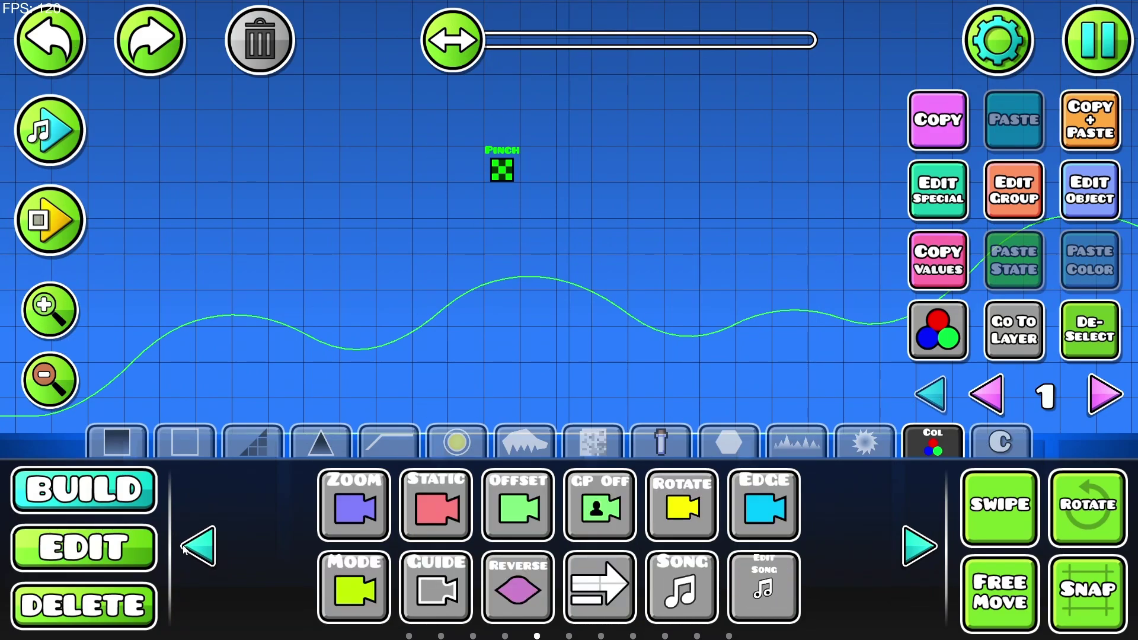
left_click(189, 545)
left_click(188, 545)
left_click(189, 545)
left_click(189, 545)
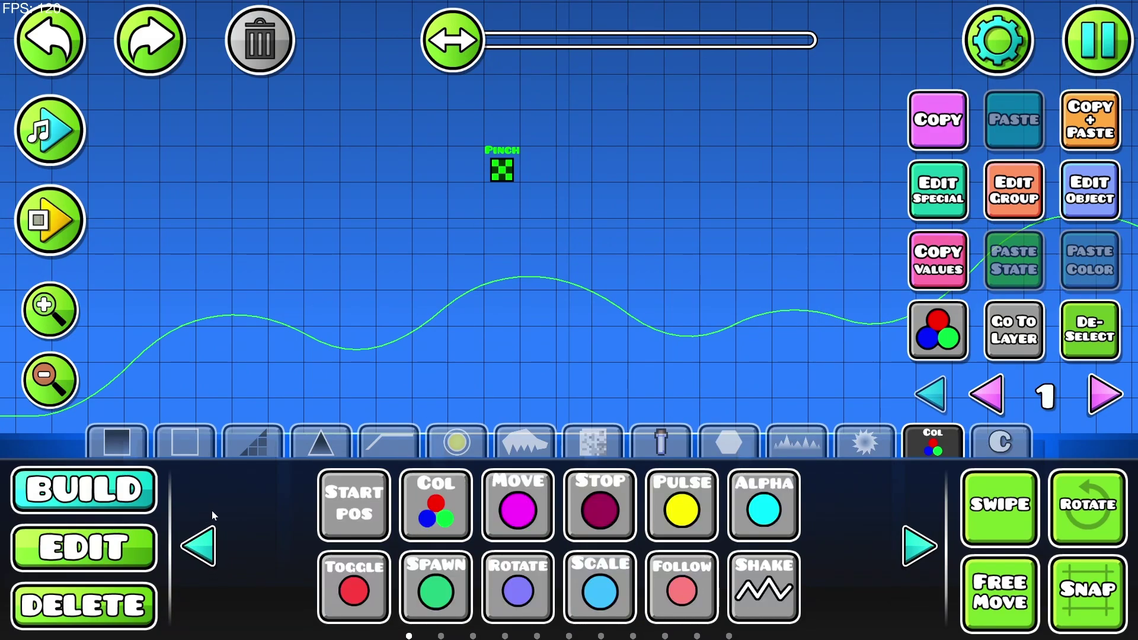
left_click_drag(476, 313, 781, 344)
left_click(445, 580)
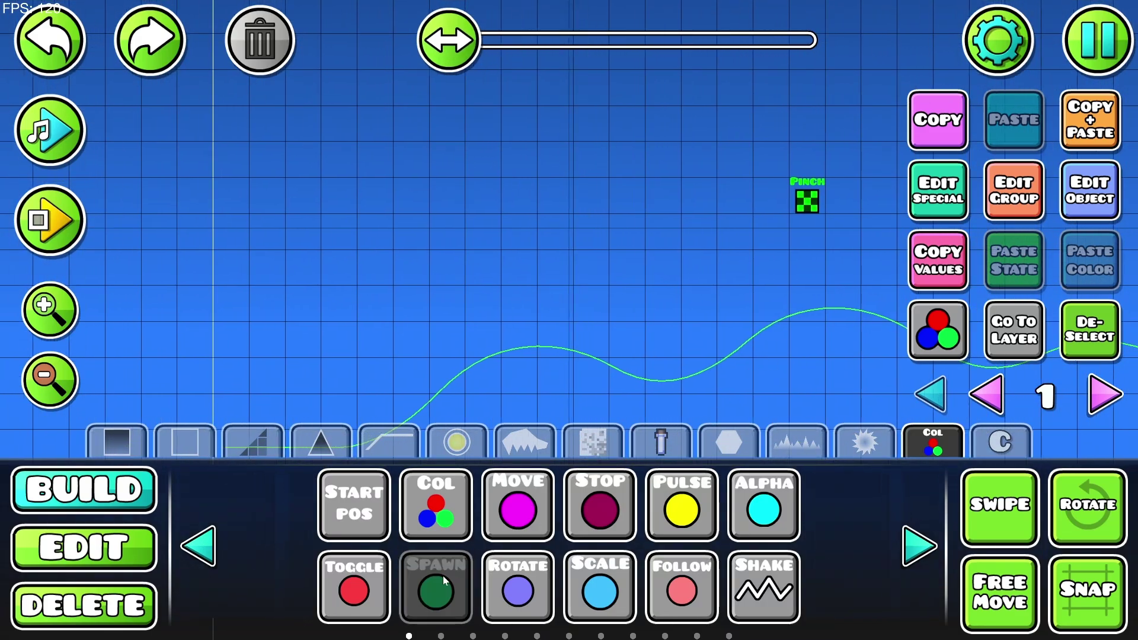
left_click(394, 190)
Set the Spawn trigger's Group ID to 1, its delay to 0.8413 and the random delay variation to 1.0000
left_click(1066, 211)
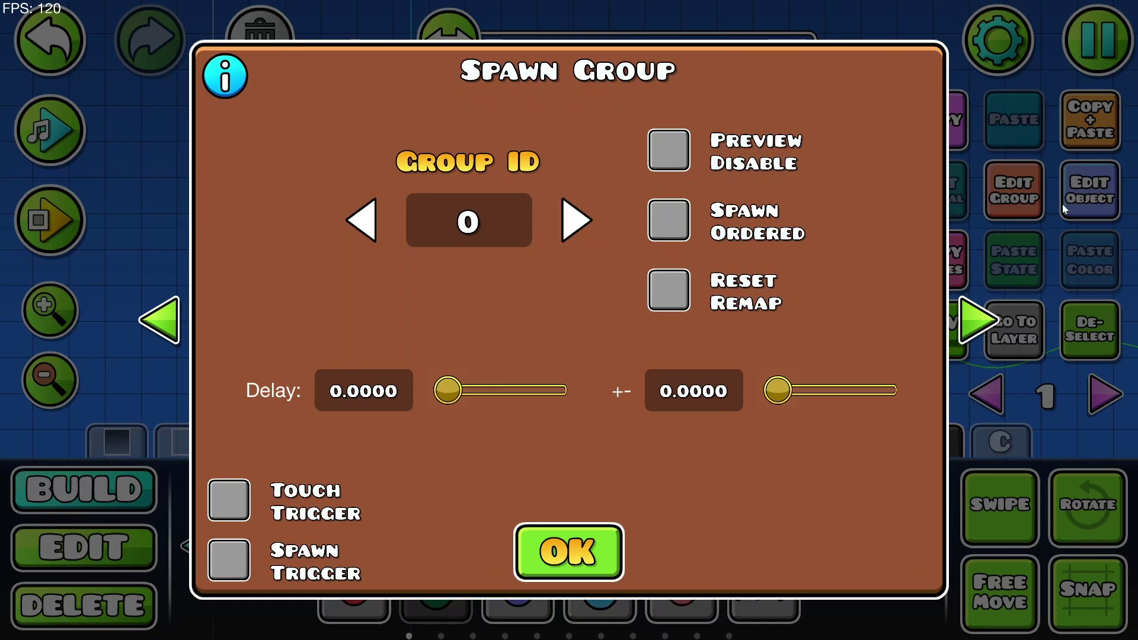
left_click(574, 211)
left_click_drag(445, 398, 542, 394)
left_click_drag(779, 391, 908, 379)
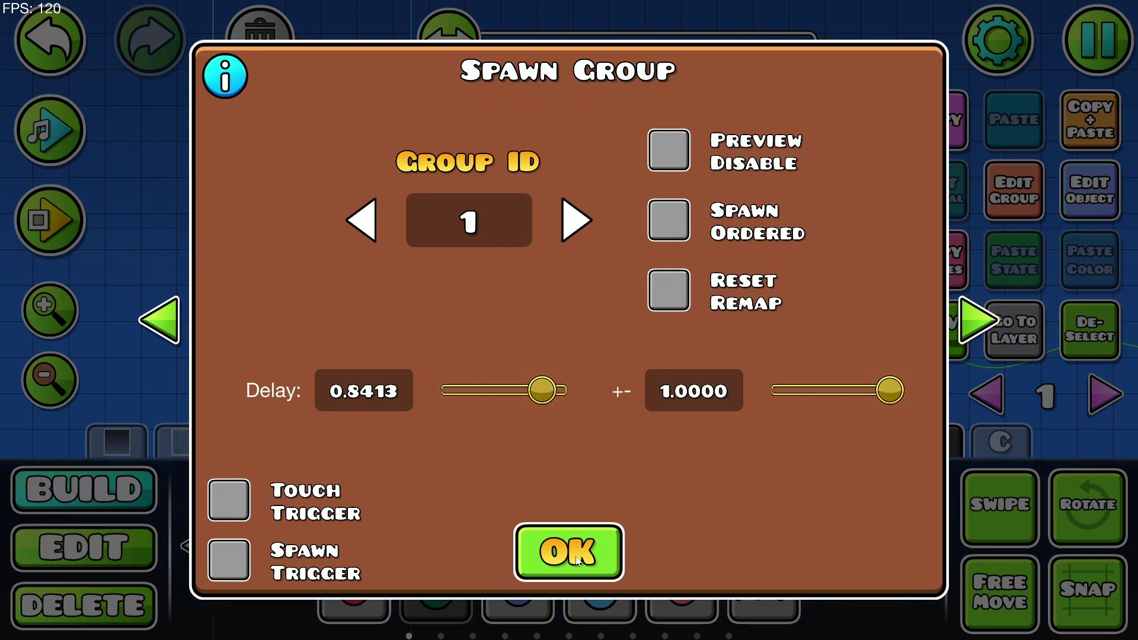
left_click(578, 557)
Playtest the level from the start, jumping through the spawned Pinch effect, and stop the playtest
key("Return")
left_click(581, 515)
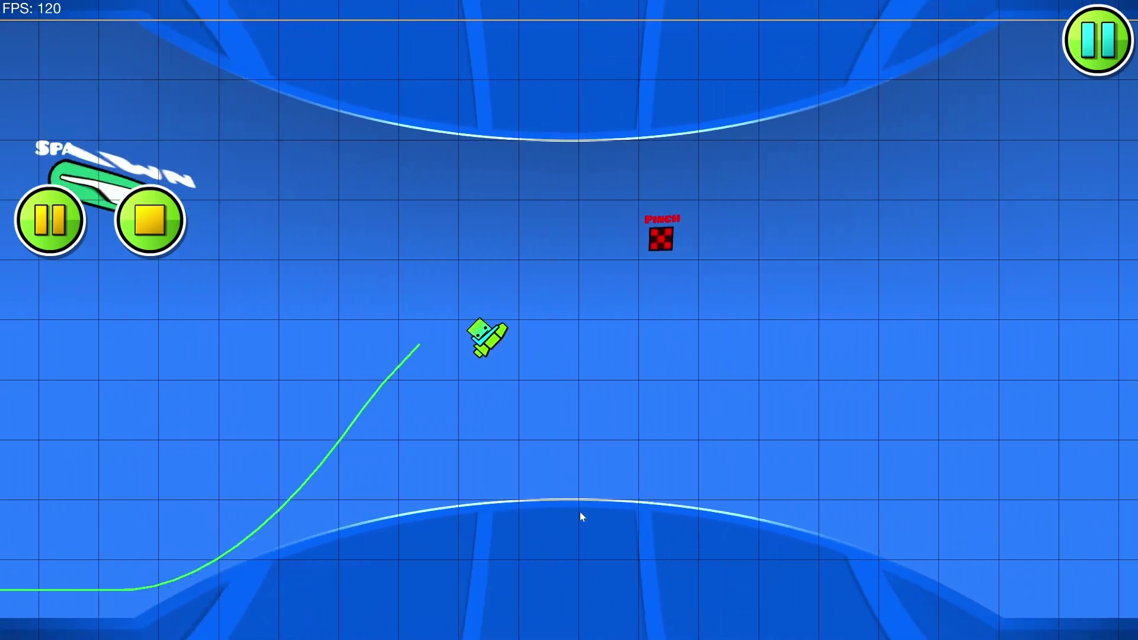
left_click(575, 506)
left_click(582, 495)
left_click(592, 554)
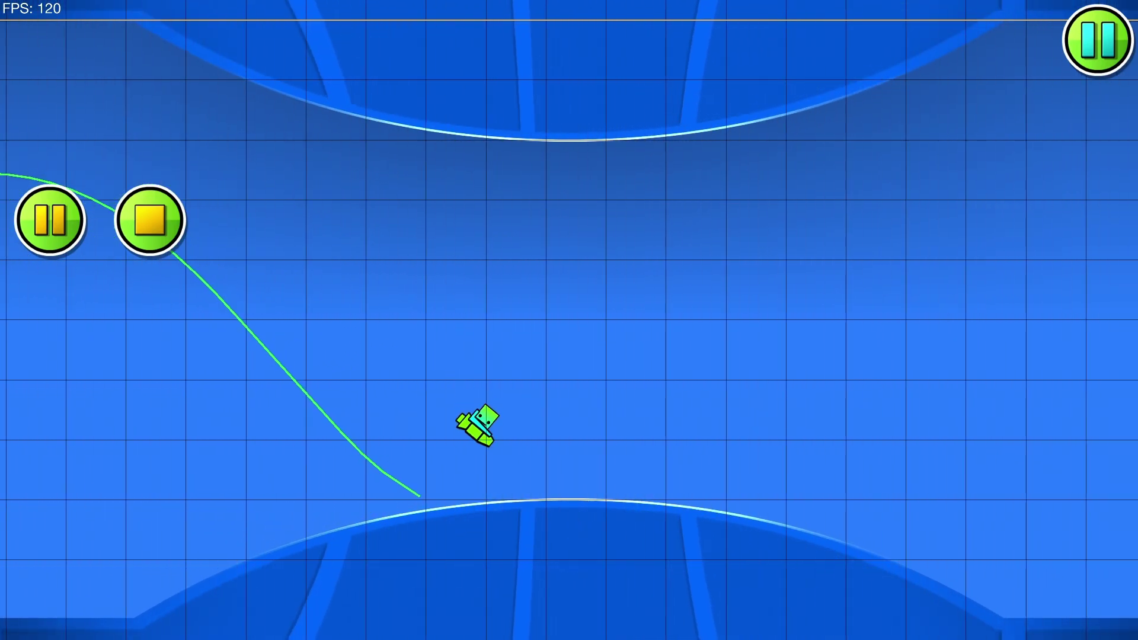
left_click(540, 522)
key("Return")
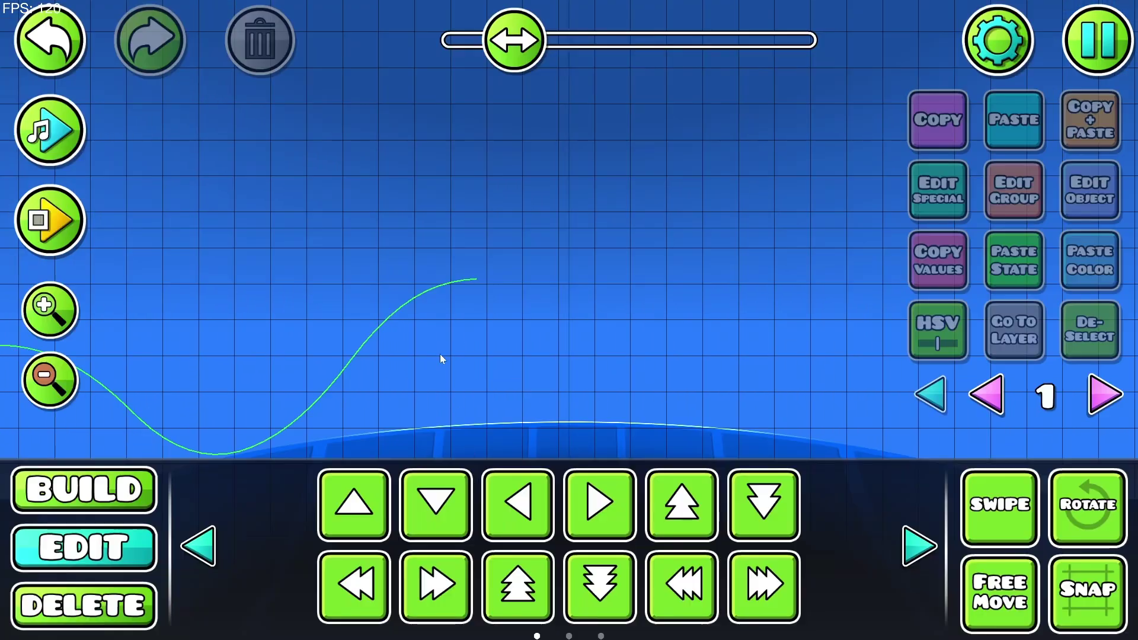
Delete the Spawn trigger and the Pinch trigger near the level start, and return to build mode
left_click_drag(279, 300, 940, 193)
left_click_drag(211, 341, 1031, 347)
left_click_drag(142, 282, 982, 293)
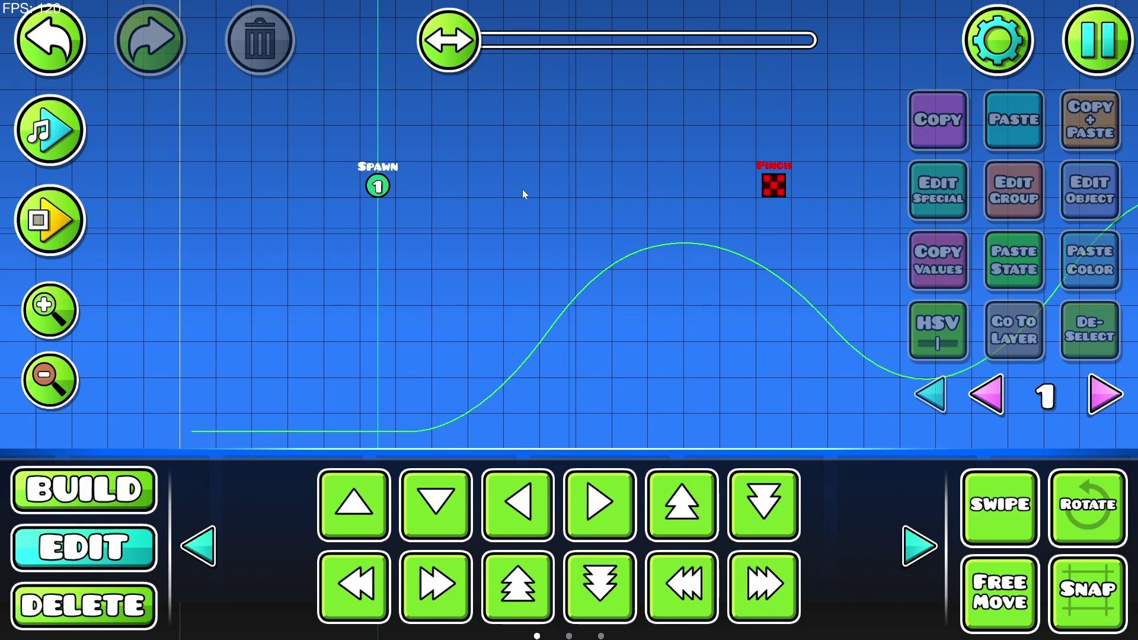
key("3")
left_click(378, 186)
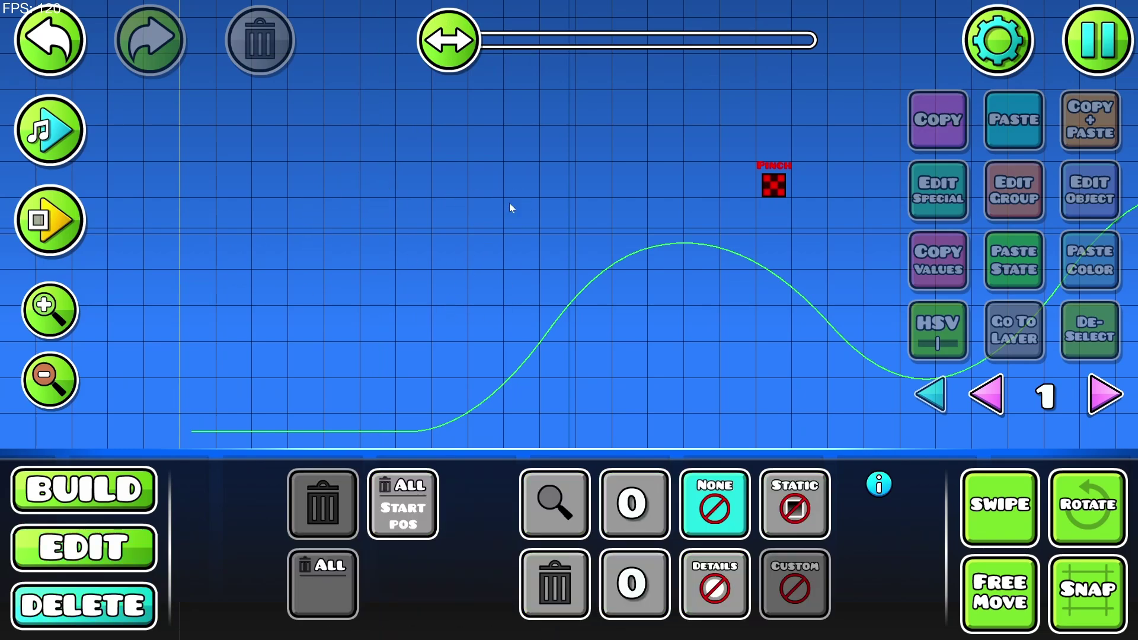
left_click_drag(759, 224, 360, 206)
left_click(364, 170)
key("1")
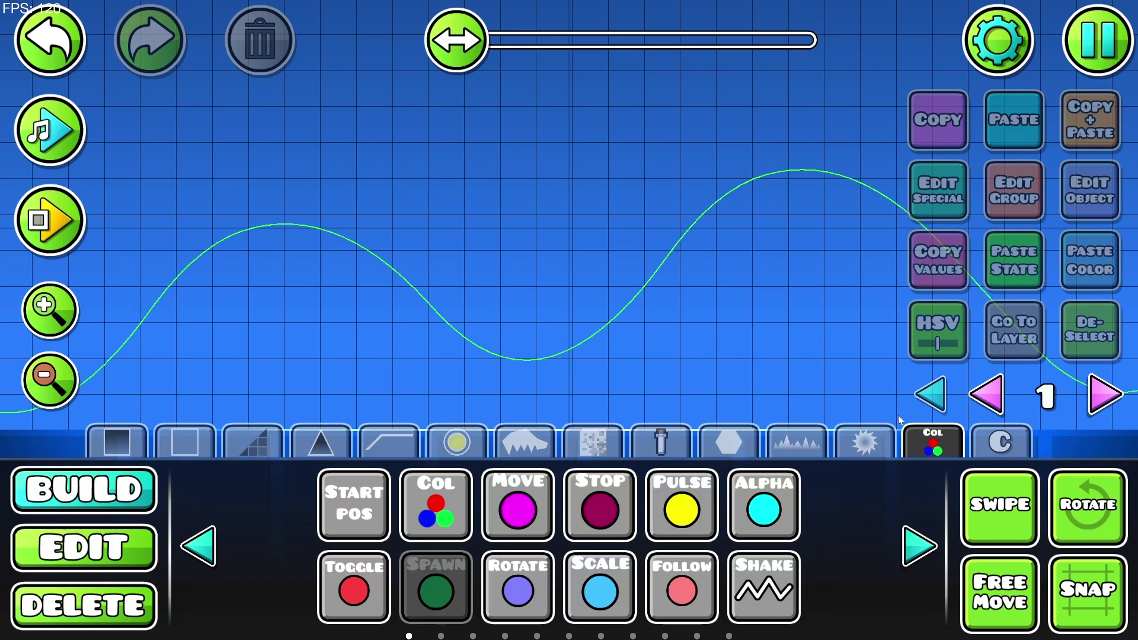